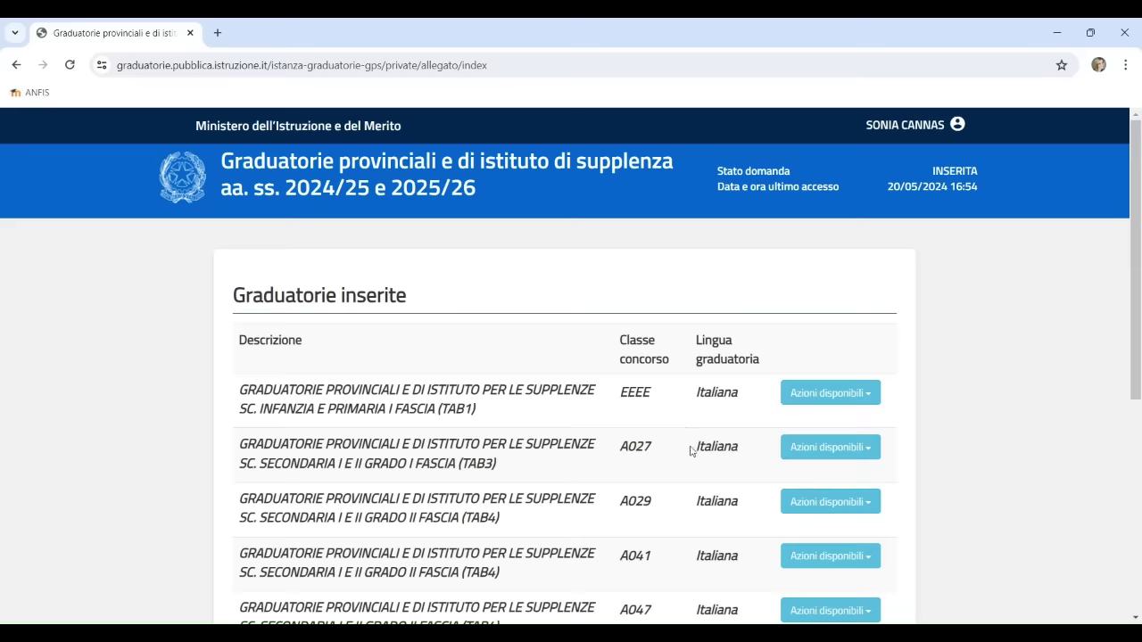
# Step: Open the A041 ranking entry in read-only view and review its Section A.1 access title, grade and joint title fields
pyautogui.click(830, 564)
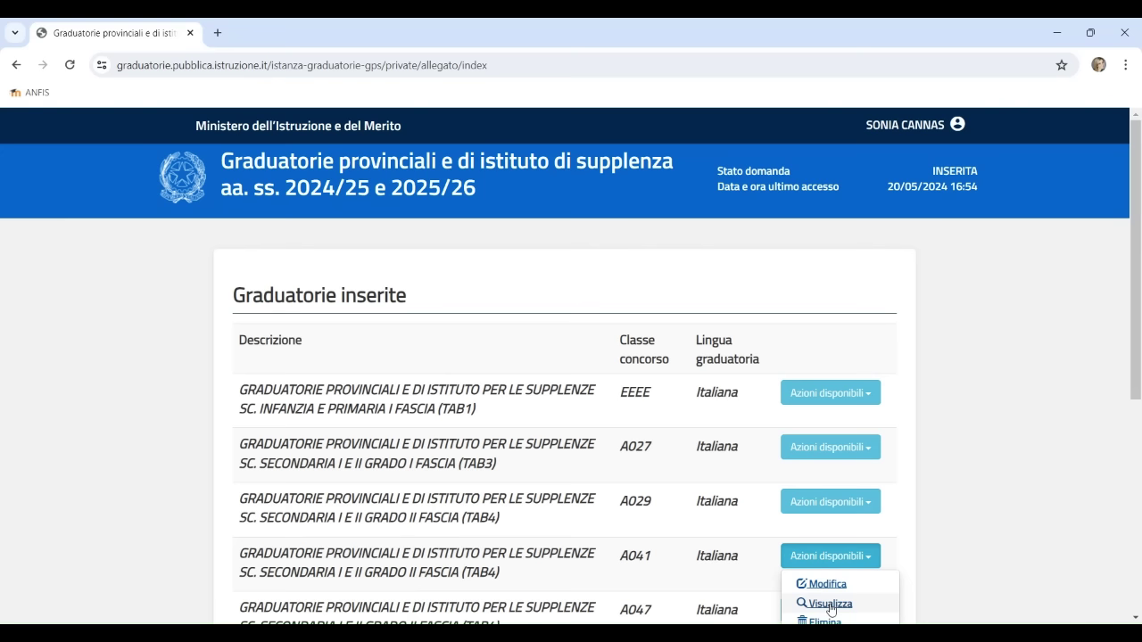
pyautogui.click(829, 604)
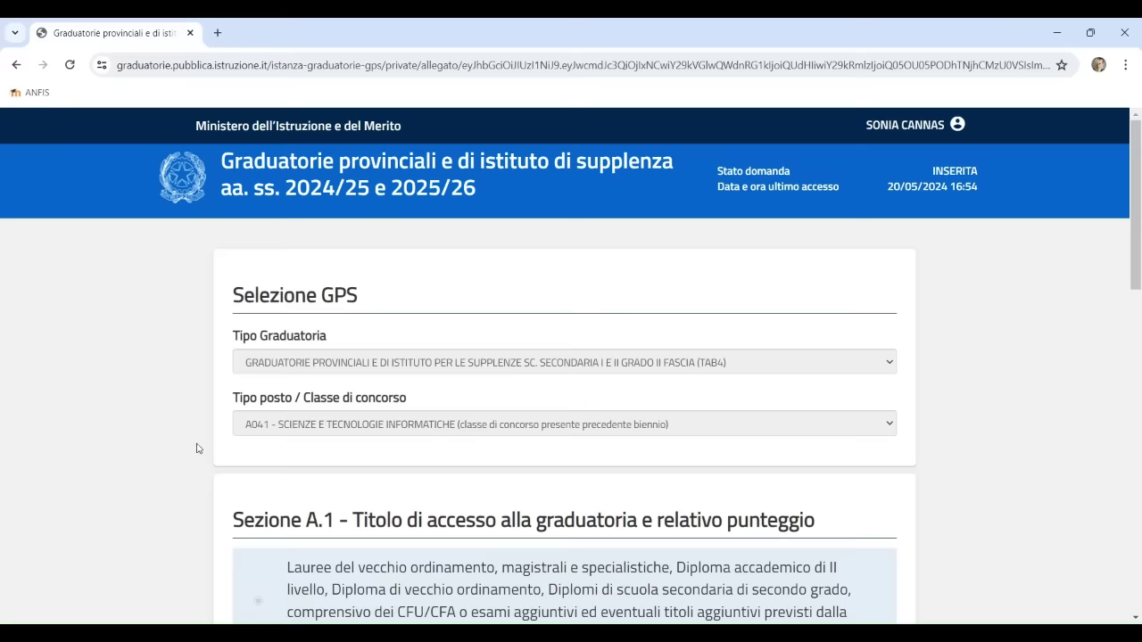
pyautogui.scroll(-3, 191, 455)
pyautogui.scroll(-1, 191, 455)
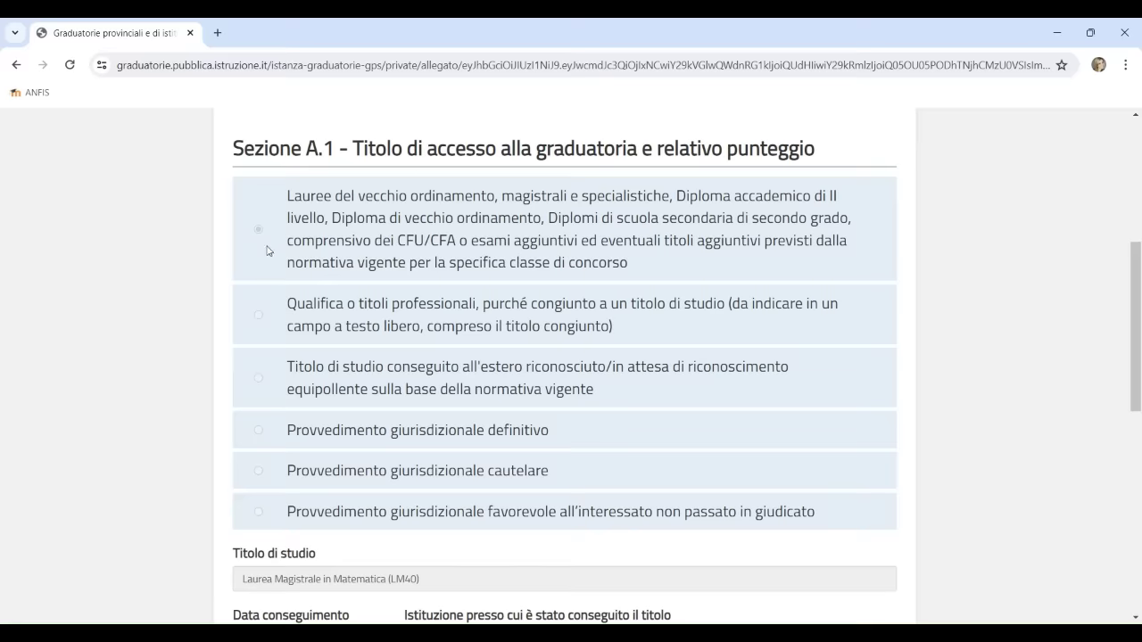
pyautogui.scroll(-3, 157, 349)
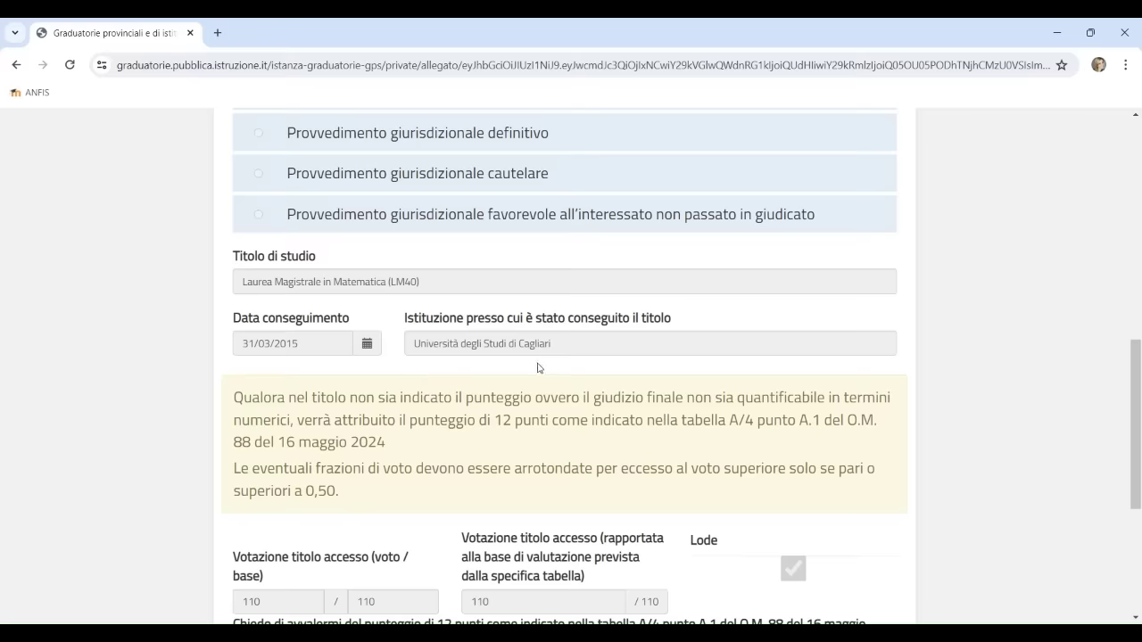
pyautogui.scroll(-1, 222, 367)
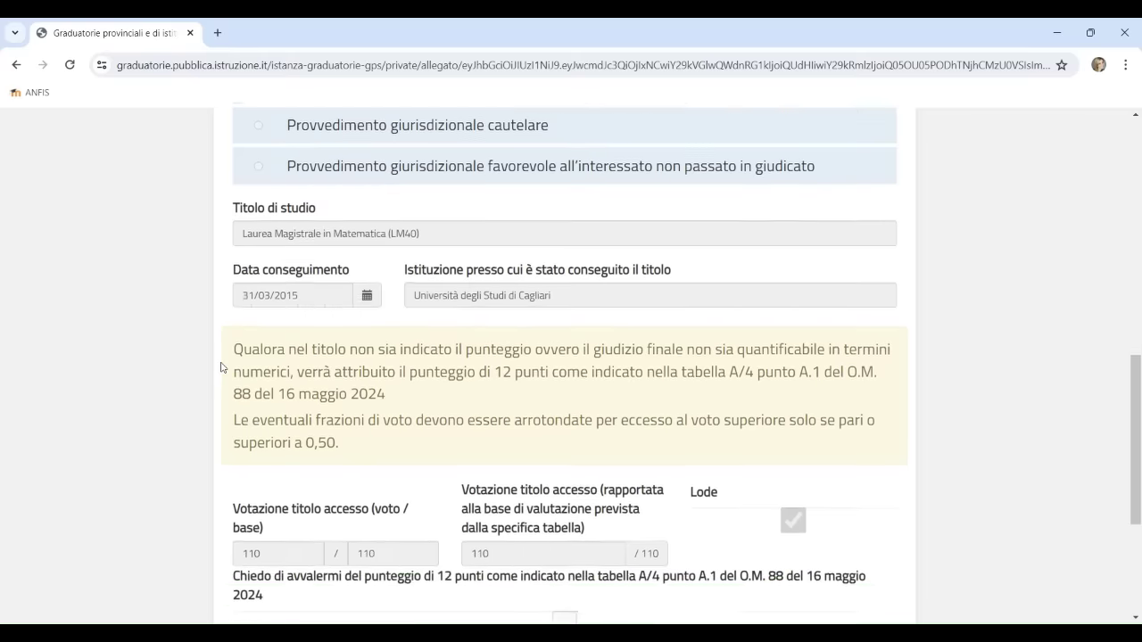
pyautogui.scroll(-2, 222, 366)
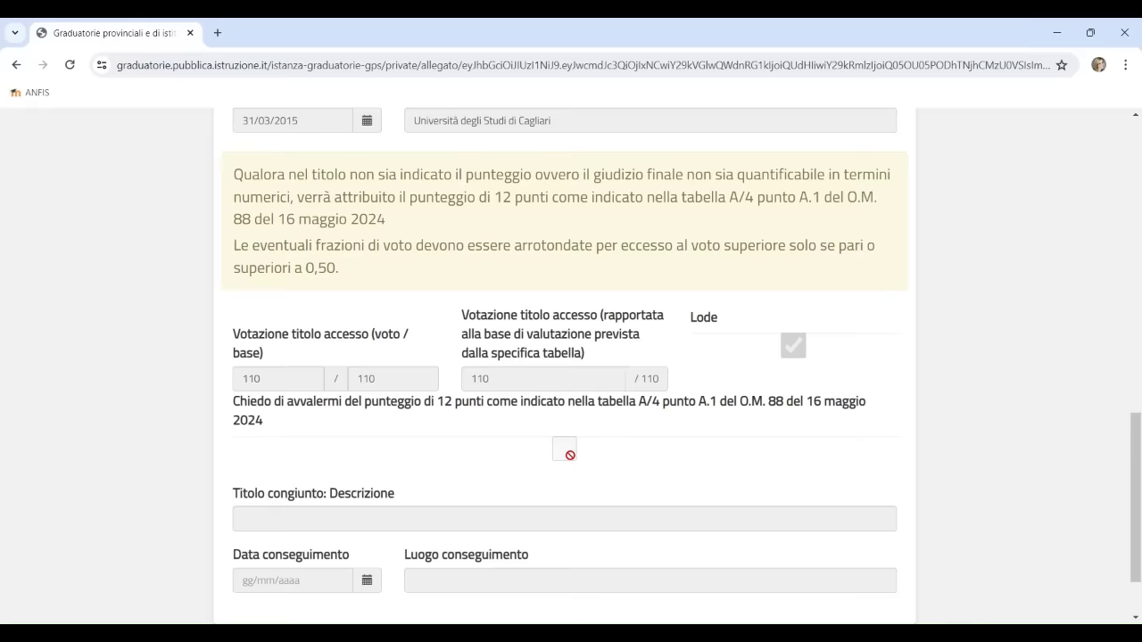
pyautogui.scroll(-1, 492, 479)
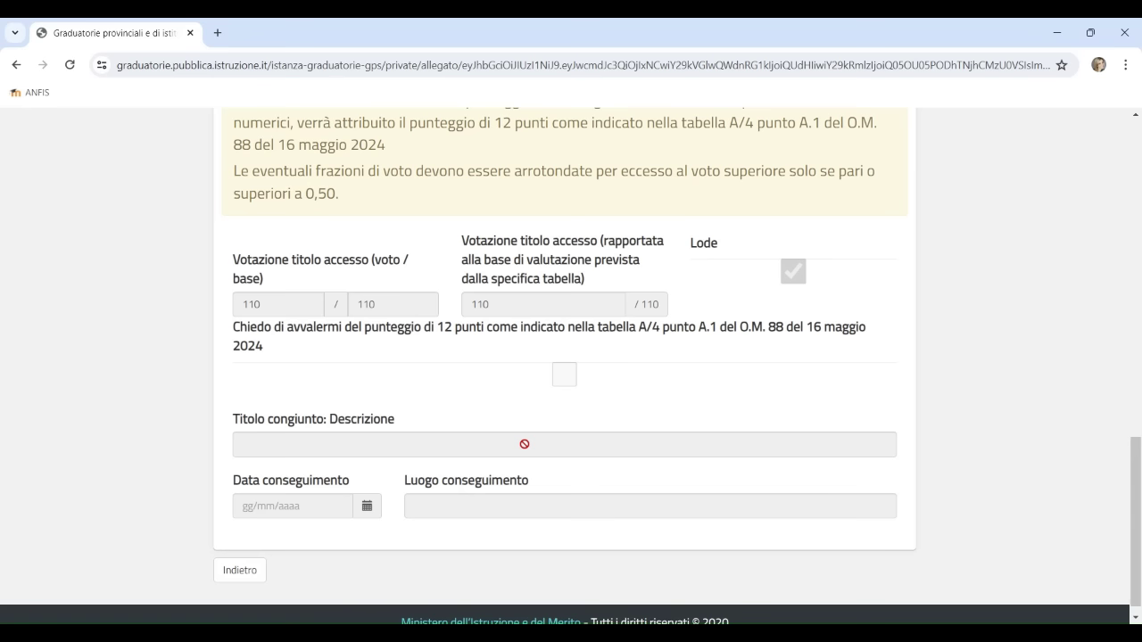
pyautogui.hotkey('alt', 'Left')
# Step: Return to the application overview, access the additional titles Section B, and expand the TAB4 table to find section TAB4-B1
pyautogui.scroll(-10, 682, 384)
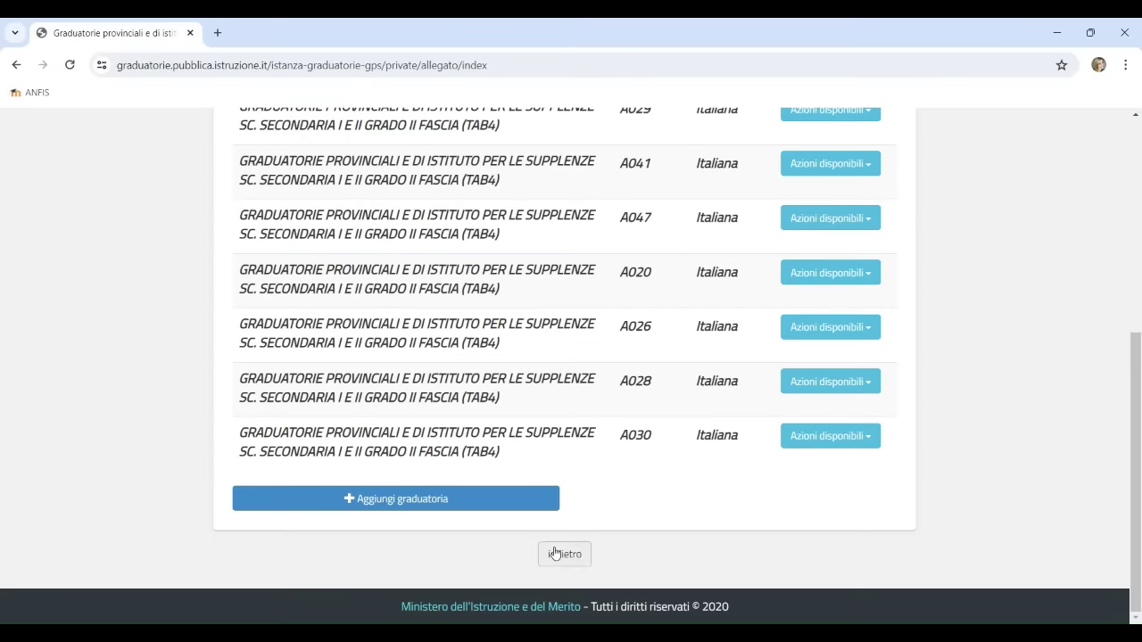
pyautogui.click(556, 554)
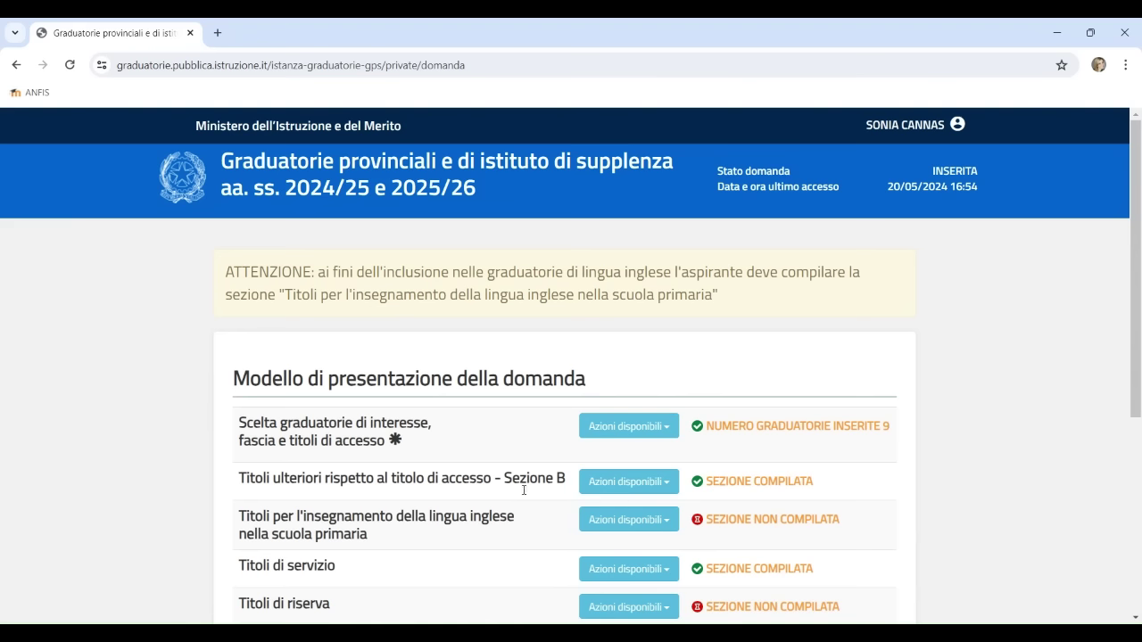
pyautogui.click(619, 490)
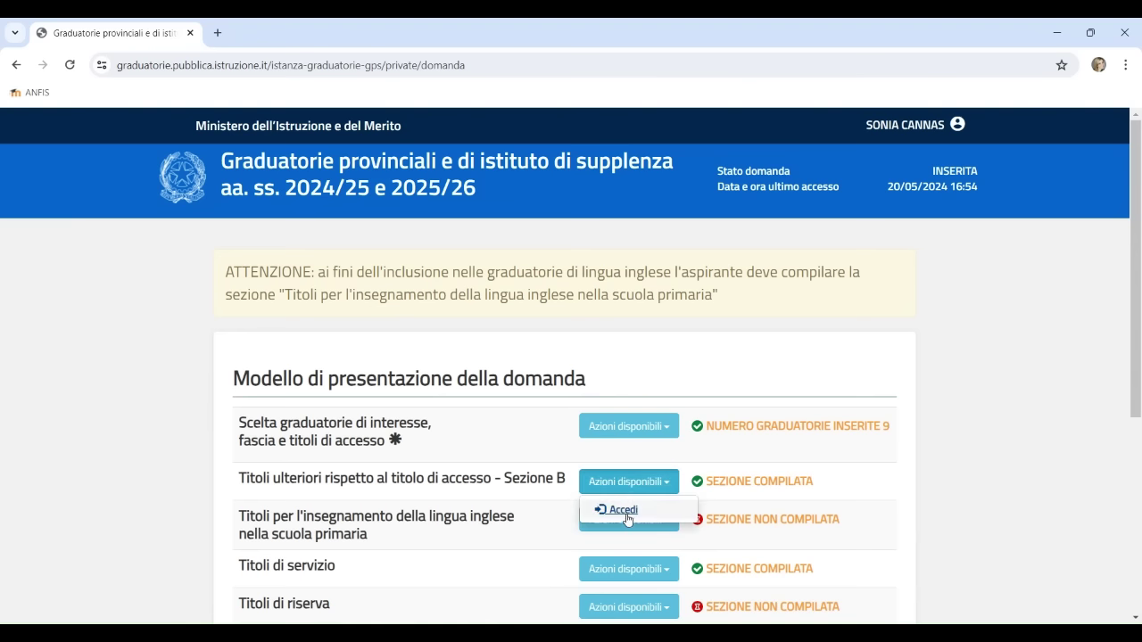
pyautogui.click(624, 512)
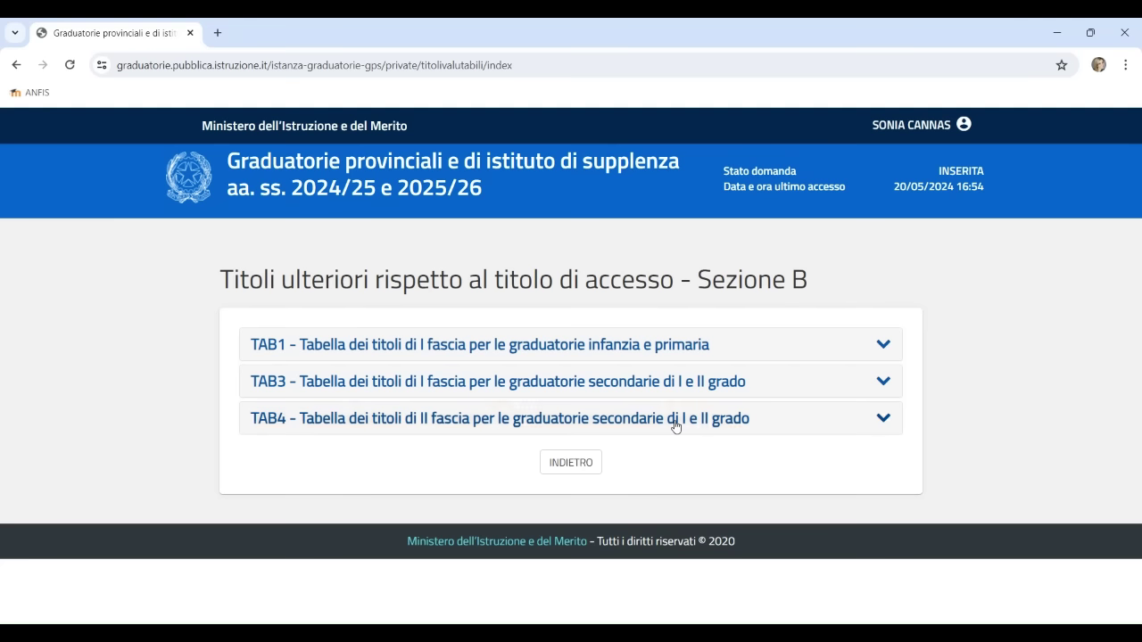
pyautogui.click(676, 427)
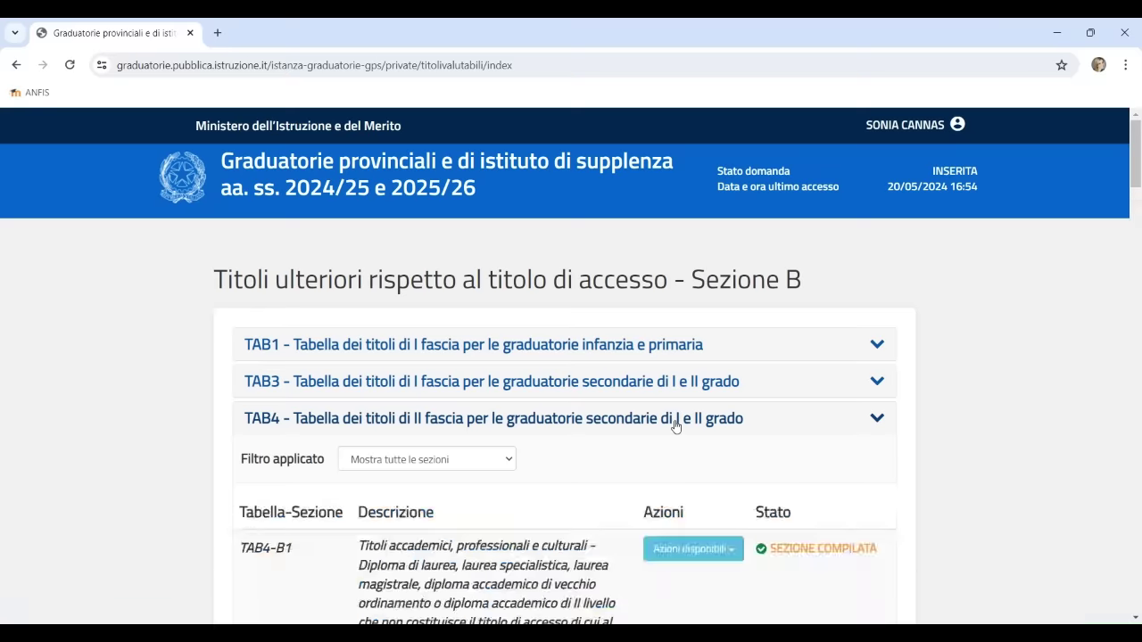
pyautogui.scroll(-2, 687, 421)
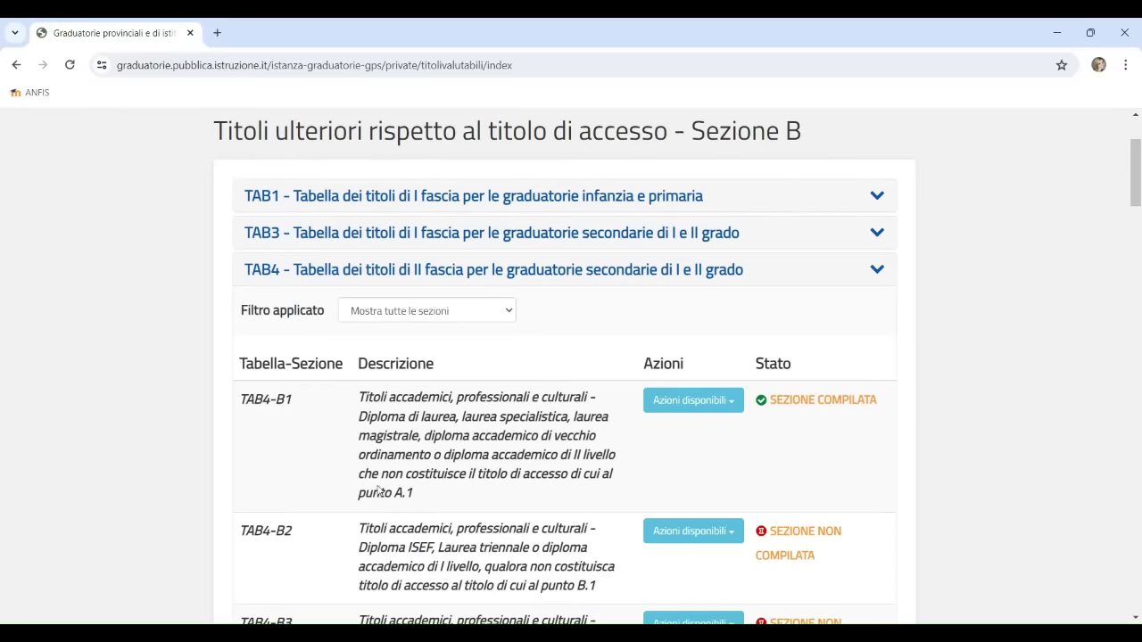
pyautogui.moveTo(381, 473); pyautogui.dragTo(418, 496)
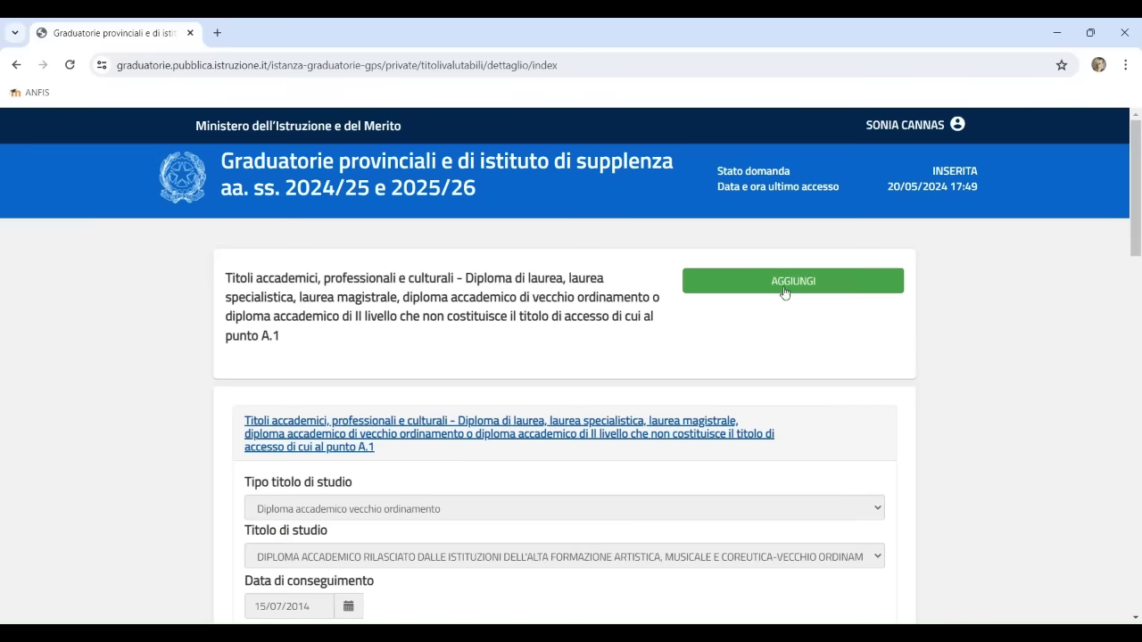
# Step: Add a new TAB4-B1 title entry with type "Laurea Nuovo ordinamento magistrale" and degree "ALTRA LAUREA"
pyautogui.click(753, 281)
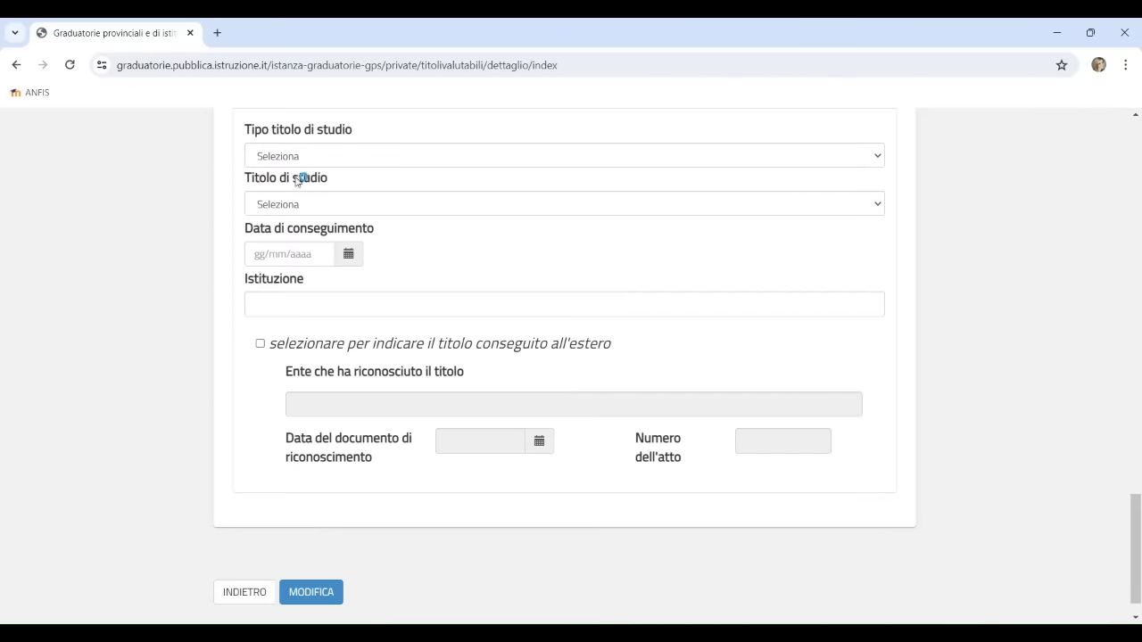
pyautogui.click(305, 154)
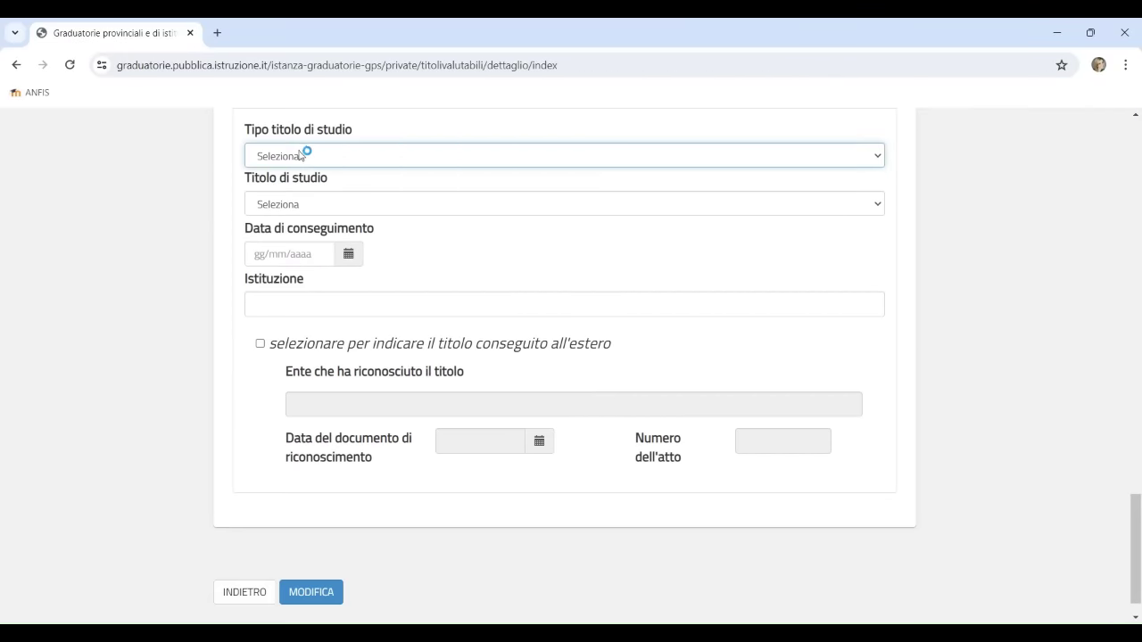
pyautogui.click(390, 230)
pyautogui.click(288, 202)
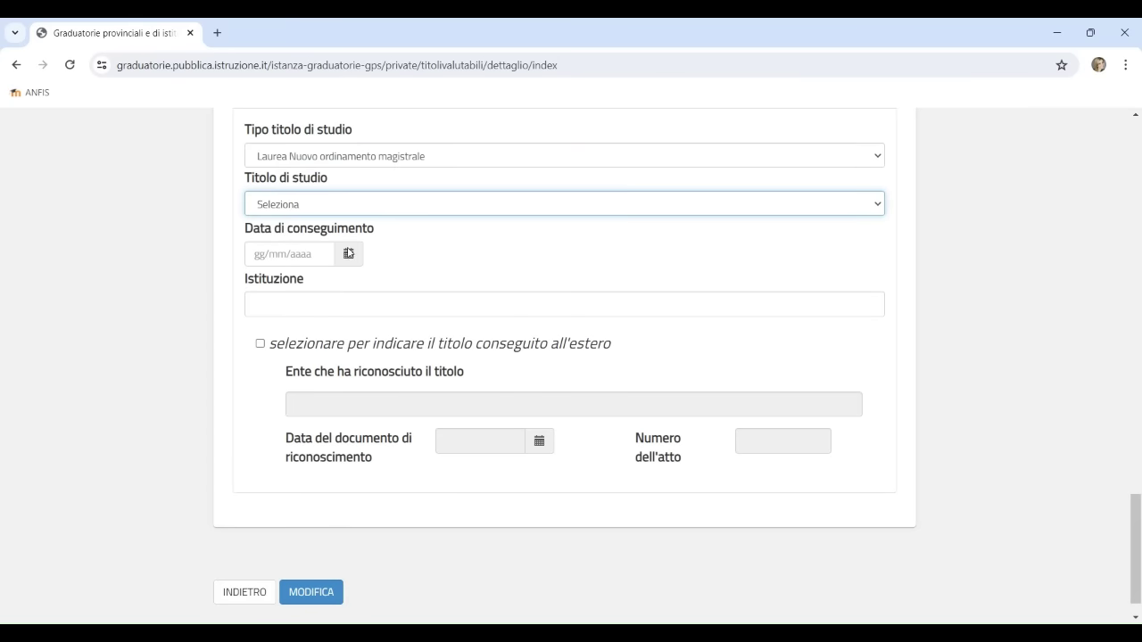
pyautogui.click(339, 460)
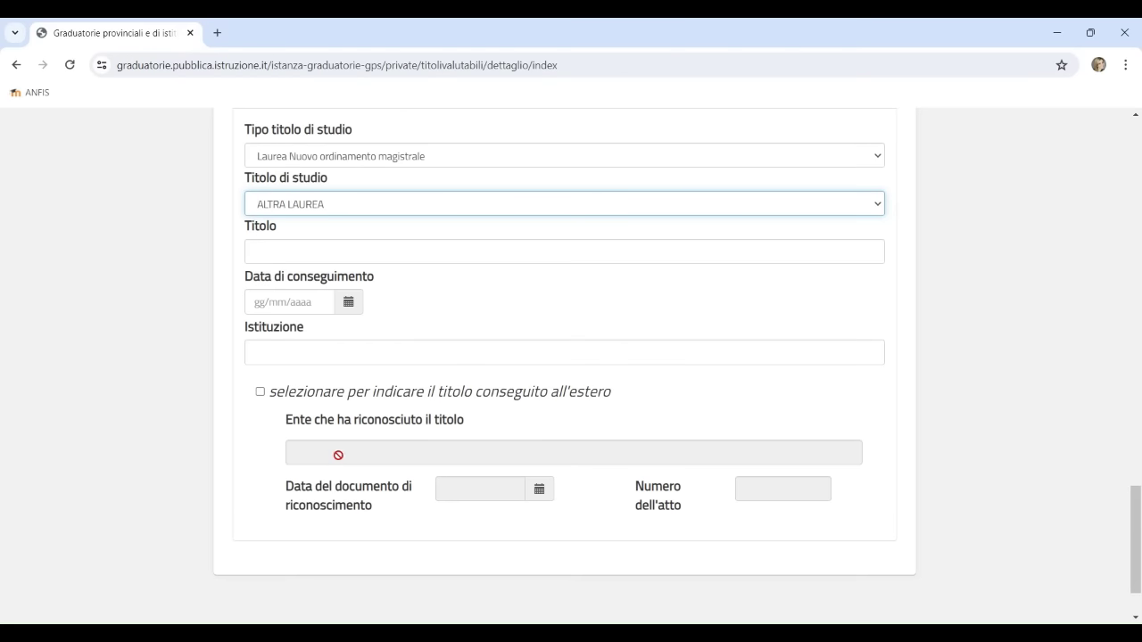
# Step: Enter the title "Corso di Laurea Magistrale a ciclo unico in Scienze della Formazione Primaria" with the award date 31/07/2021
pyautogui.click(295, 250)
pyautogui.write('Corso di Laurea Magistrale a ciclo unico in Scienze della Formazione Primaria')
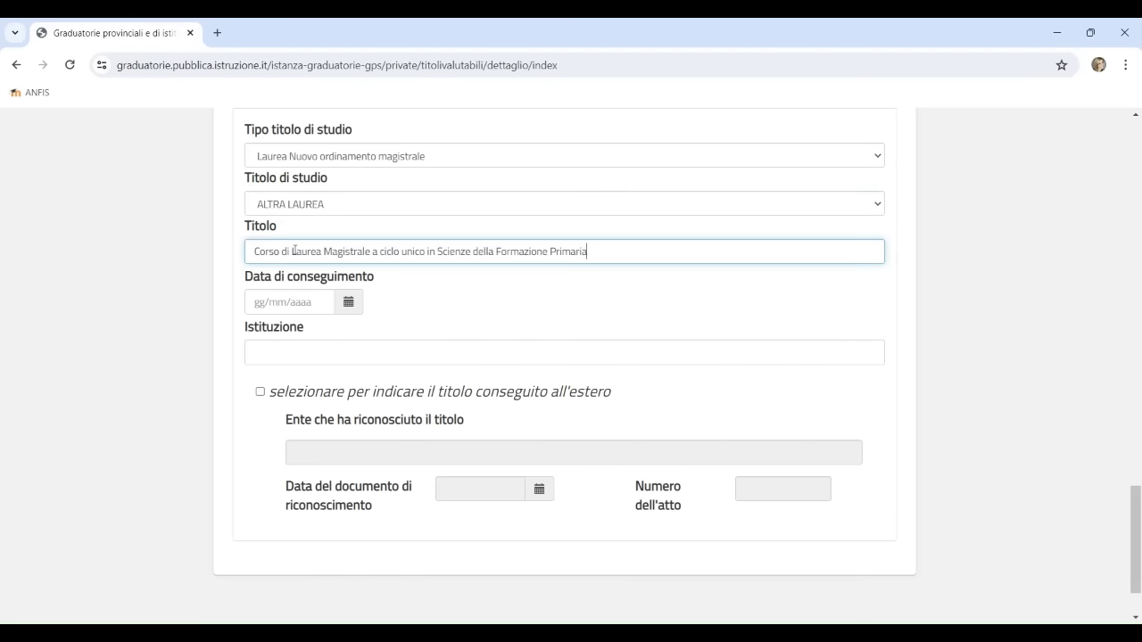
pyautogui.click(294, 303)
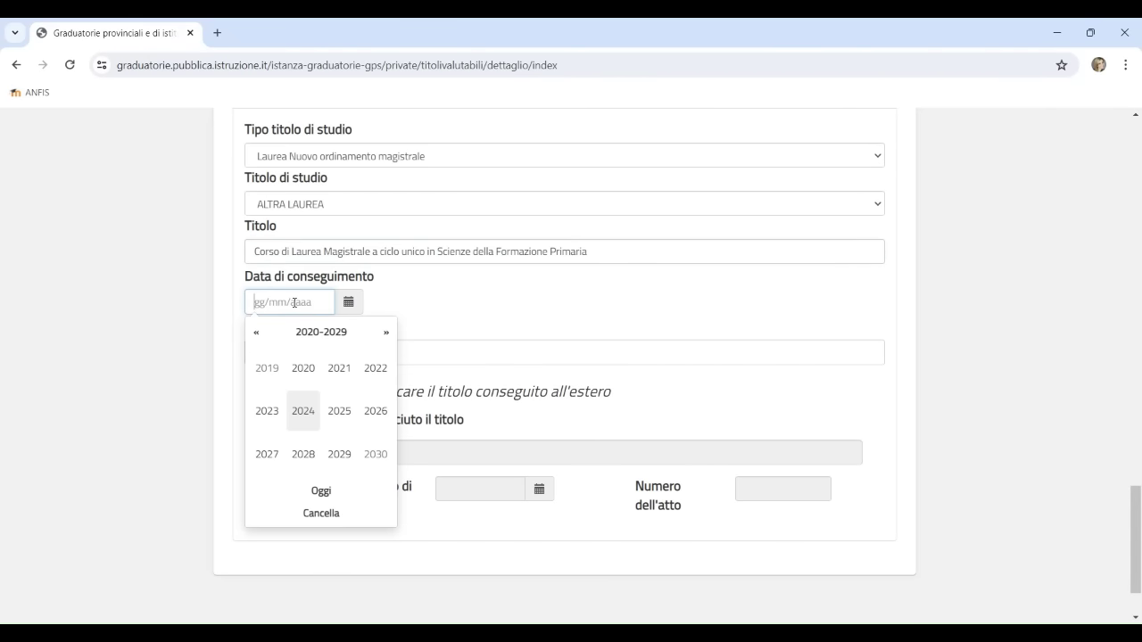
pyautogui.write('31/')
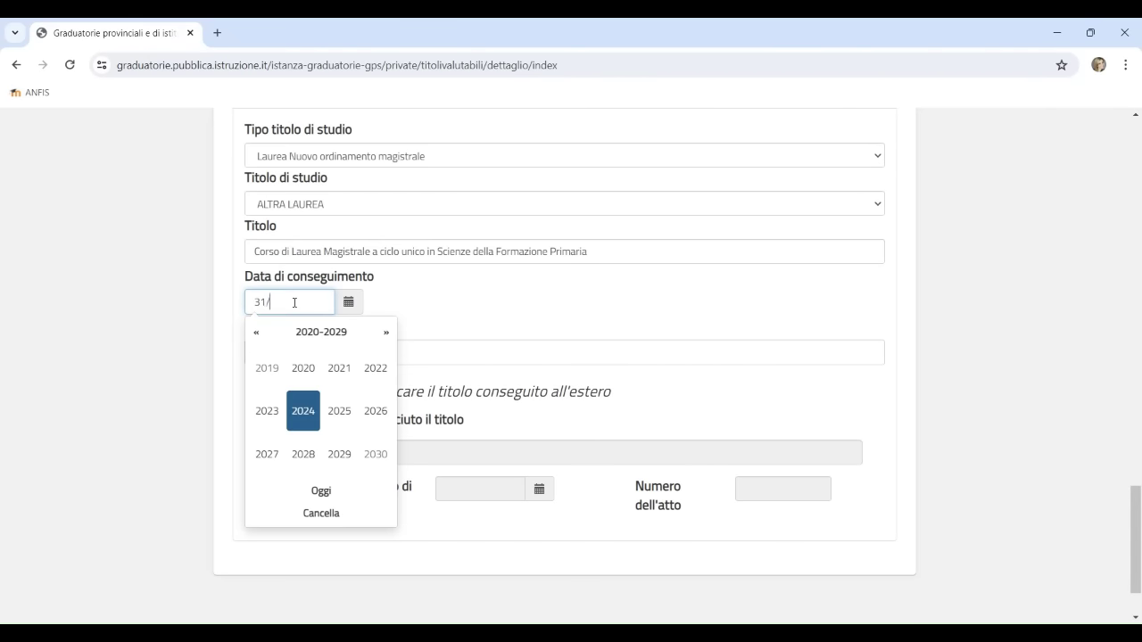
pyautogui.write('07/2021')
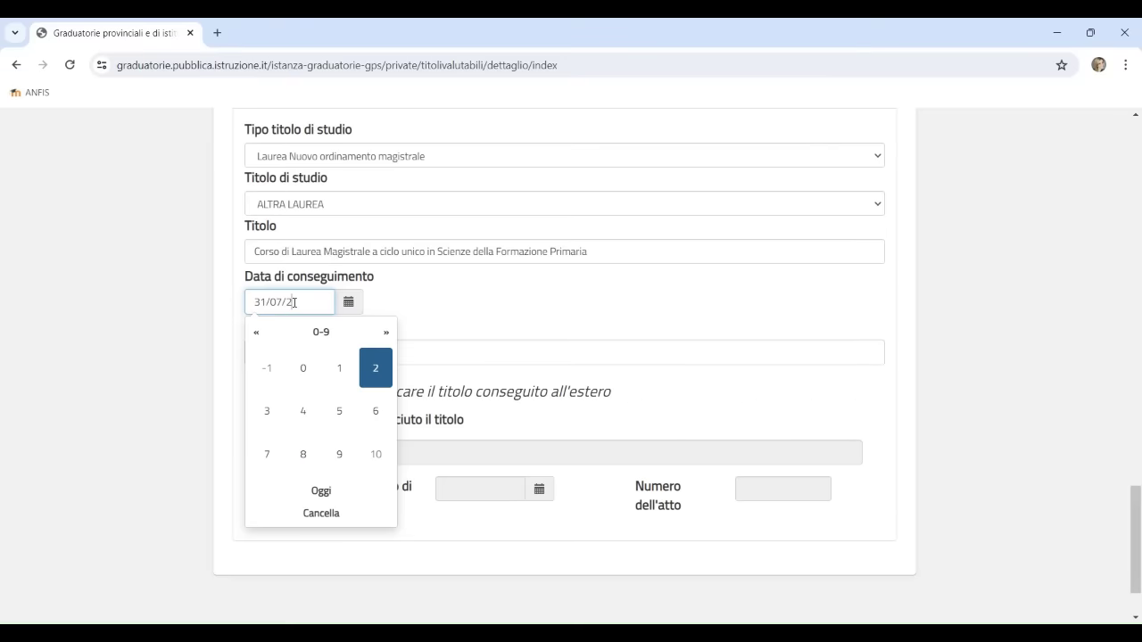
# Step: Set the institution to "Università di Cagliari" and save the new degree entry
pyautogui.click(428, 351)
pyautogui.write('Università di Cagliari')
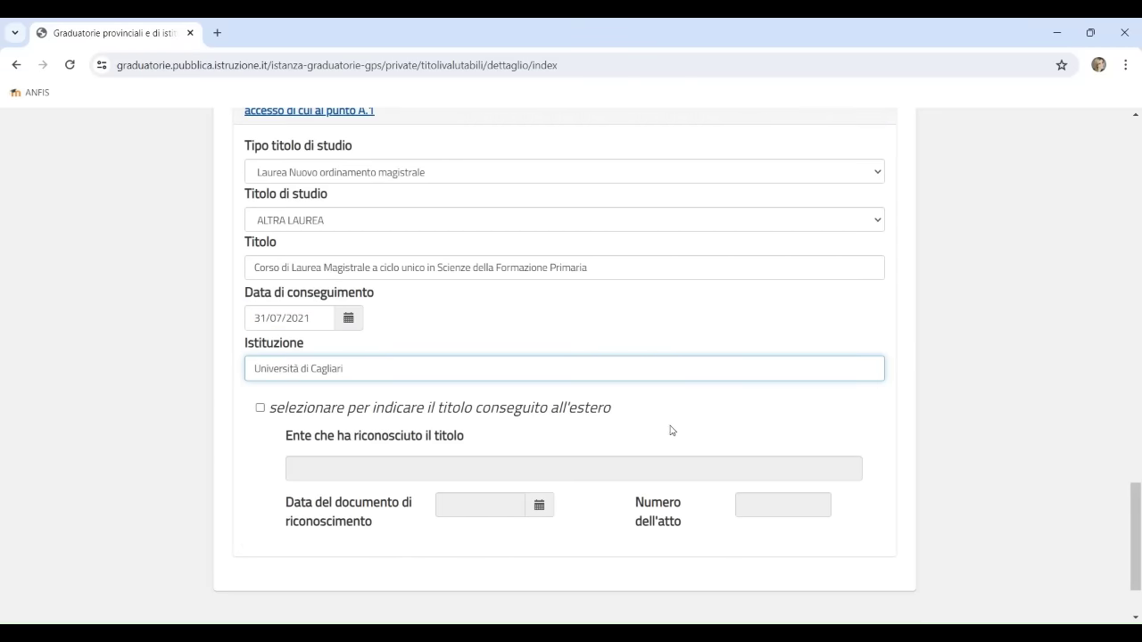
pyautogui.scroll(-2, 660, 439)
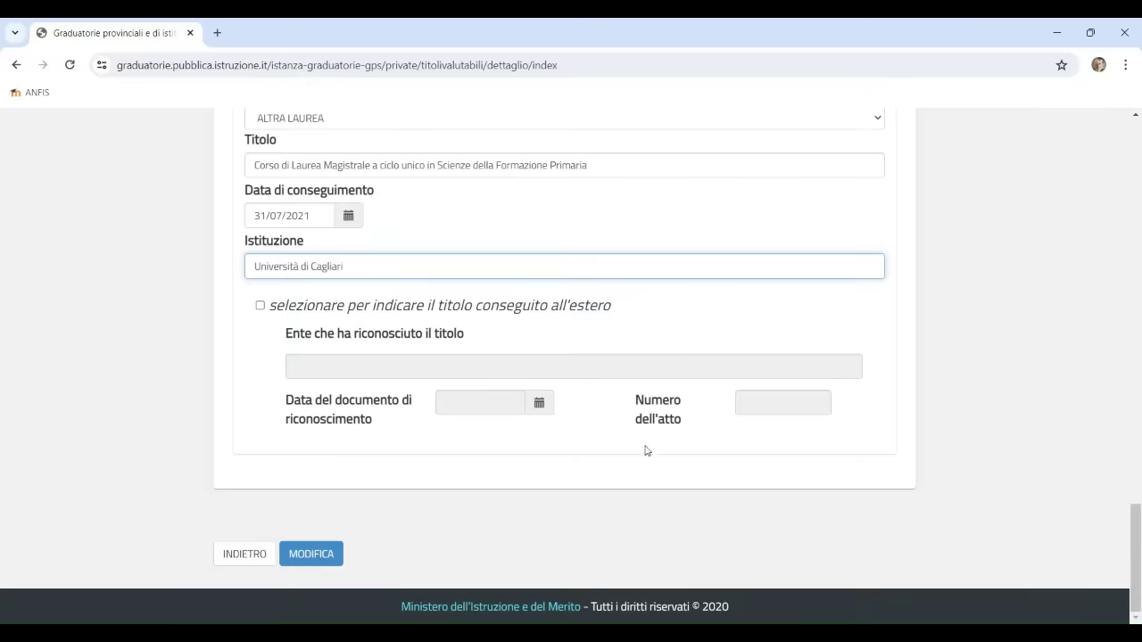
pyautogui.click(310, 555)
# Step: Review the descriptions and completion status of the TAB4 sections from TAB4-B2 and TAB4-B3 through to TAB4-BA18
pyautogui.scroll(-4, 670, 429)
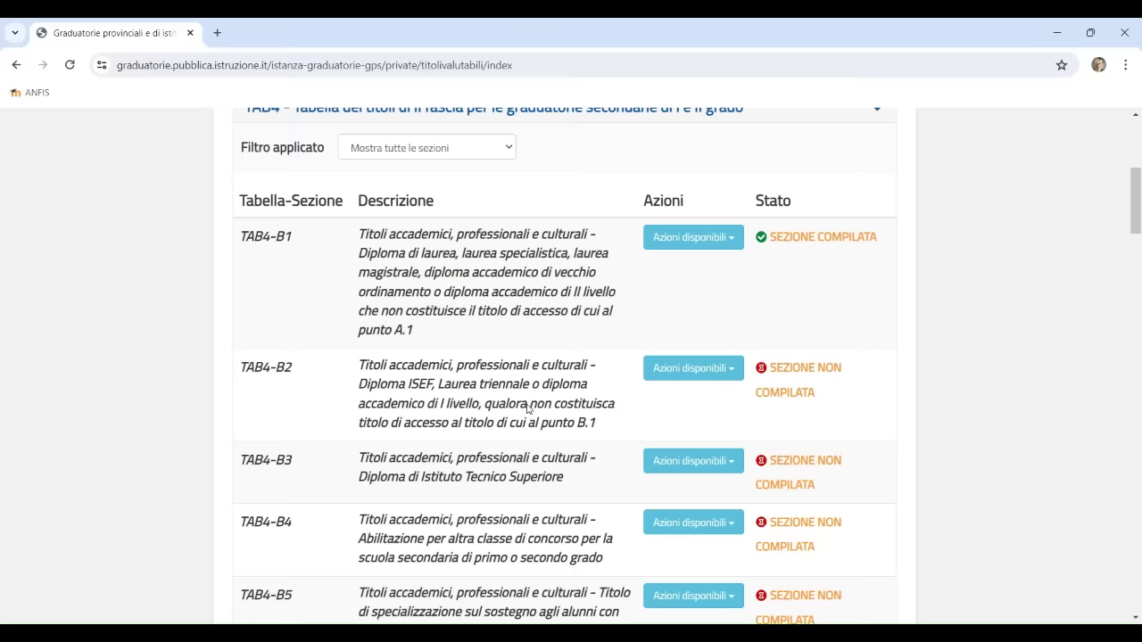
pyautogui.moveTo(526, 407); pyautogui.dragTo(606, 437)
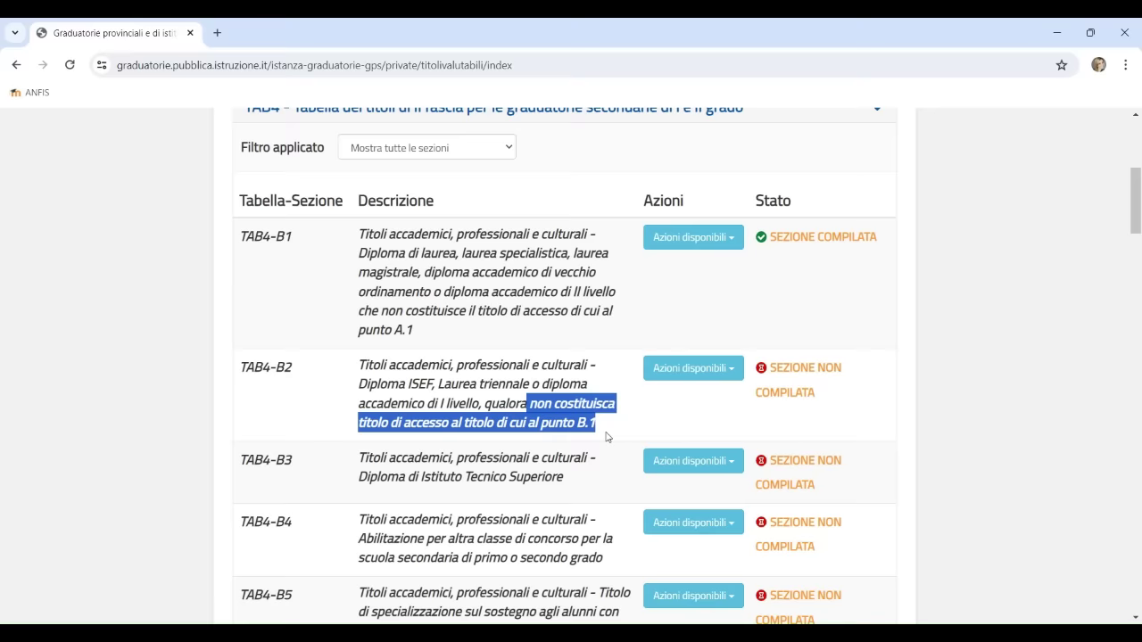
pyautogui.click(606, 436)
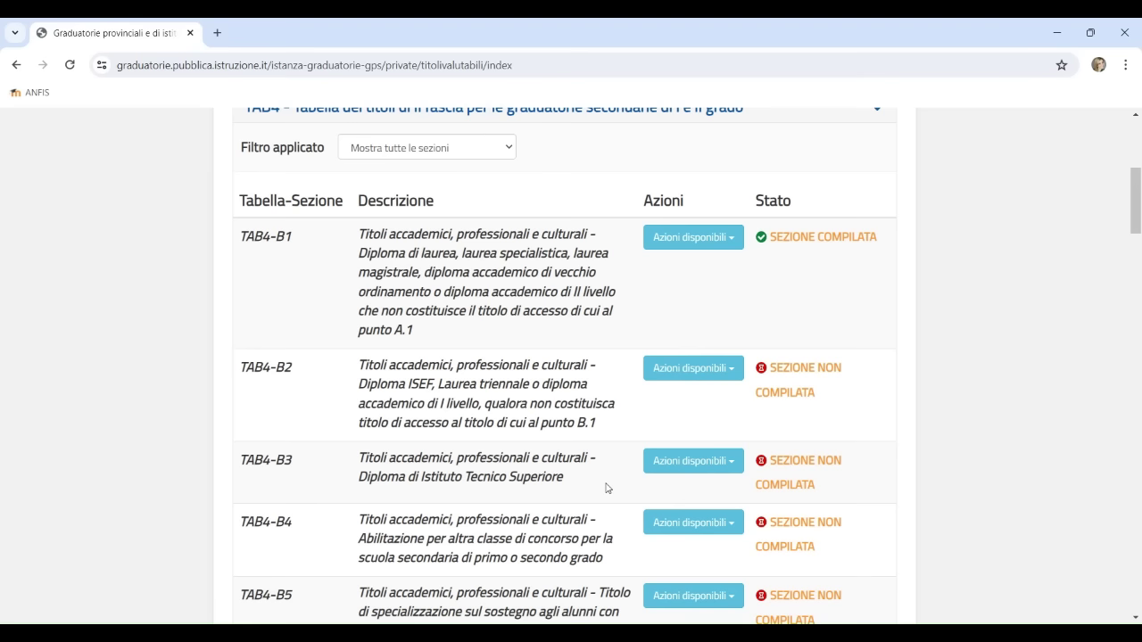
pyautogui.moveTo(422, 478); pyautogui.dragTo(556, 498)
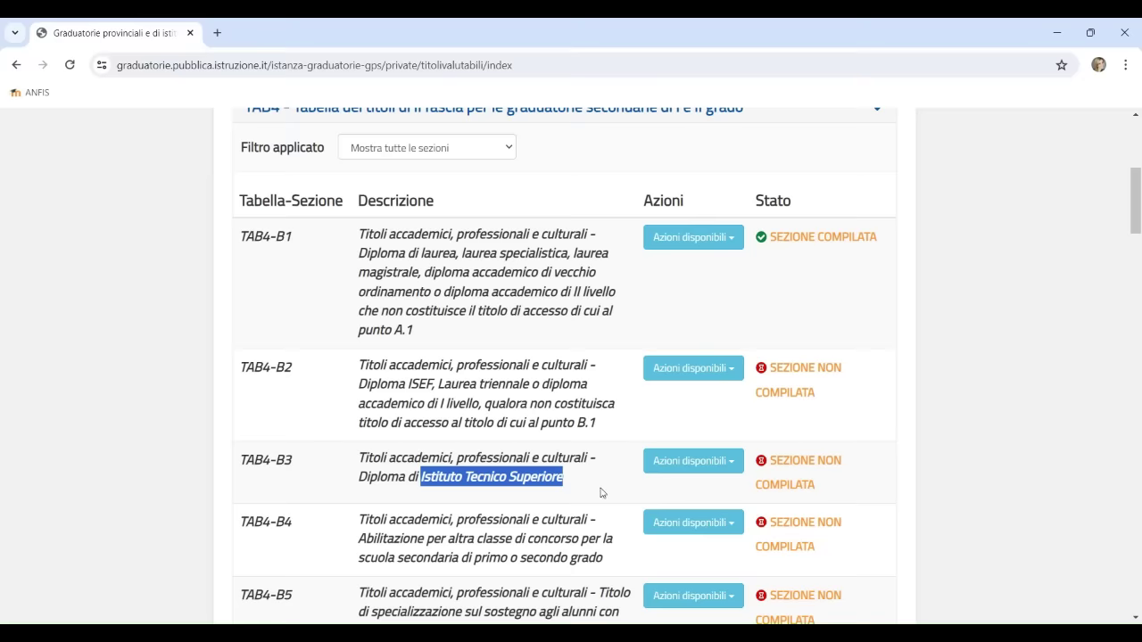
pyautogui.click(600, 492)
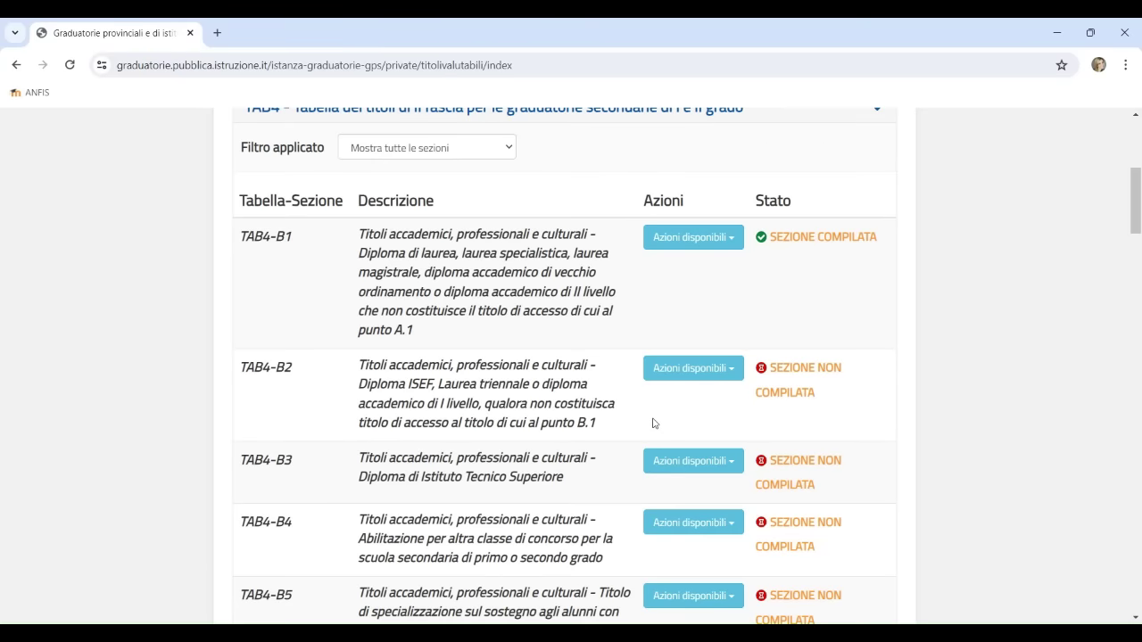
pyautogui.scroll(-3, 654, 423)
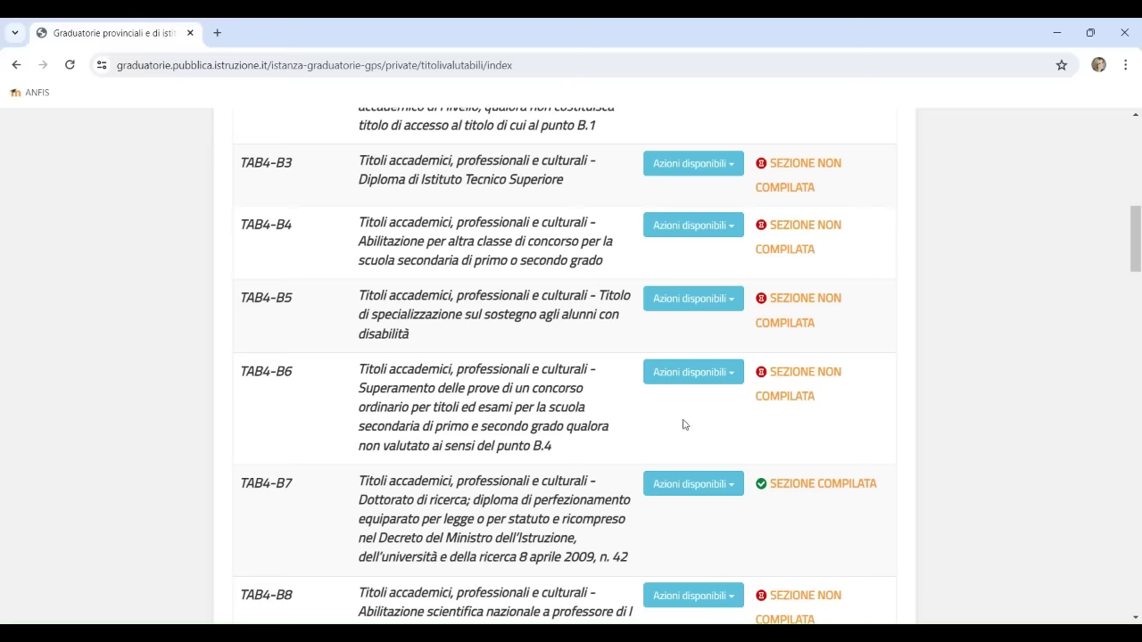
pyautogui.scroll(-4, 685, 425)
pyautogui.scroll(-6, 684, 424)
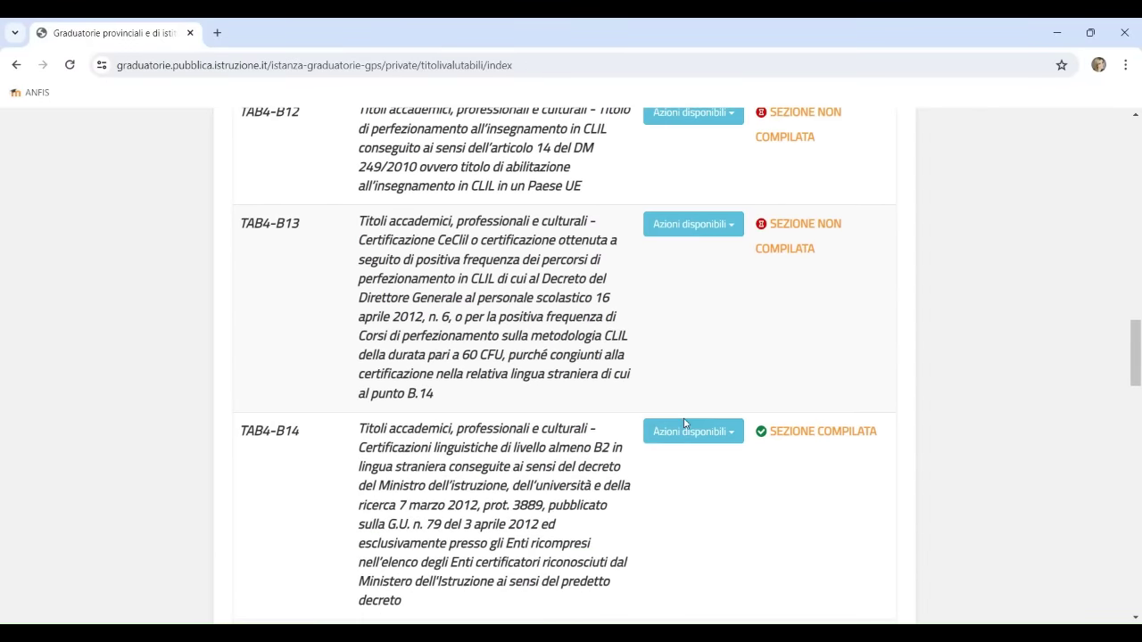
pyautogui.scroll(1, 684, 425)
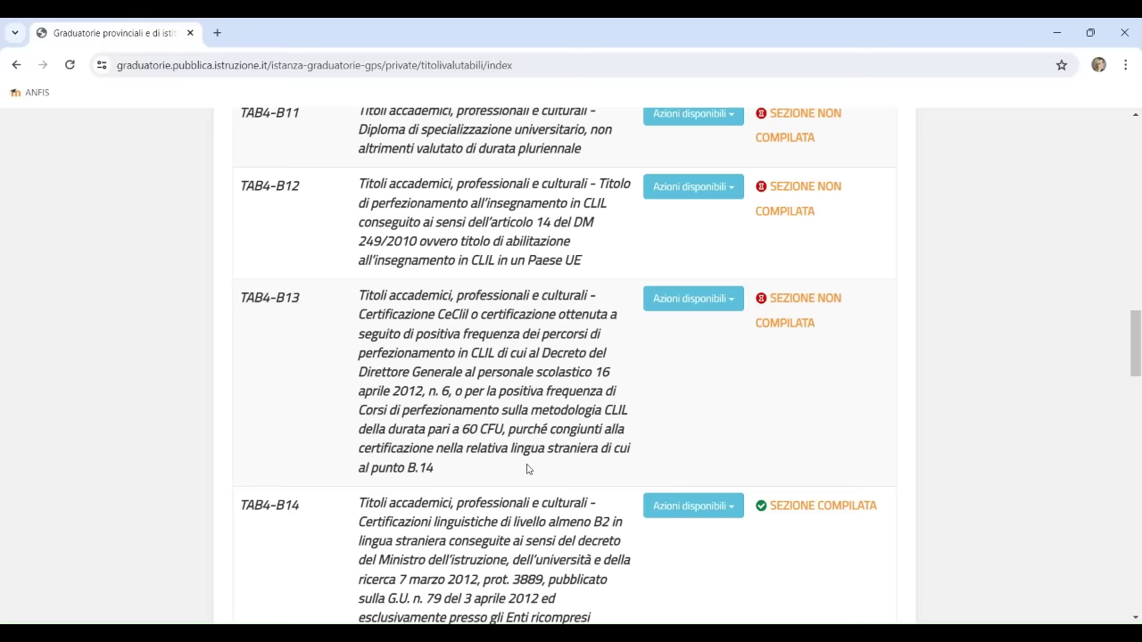
pyautogui.scroll(-3, 622, 411)
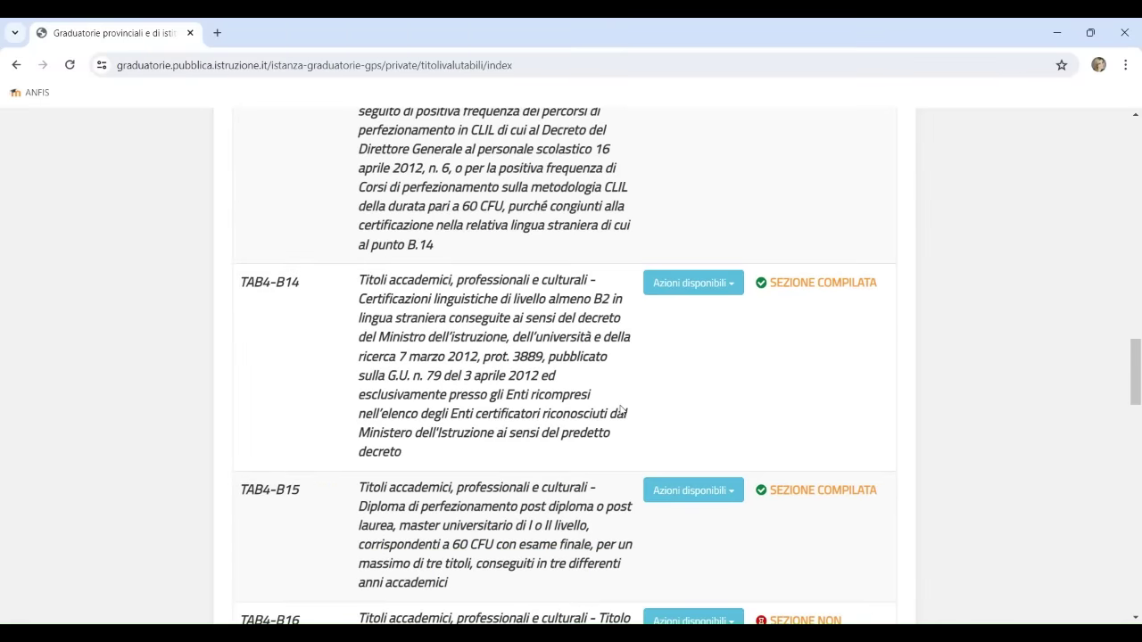
pyautogui.scroll(-2, 622, 410)
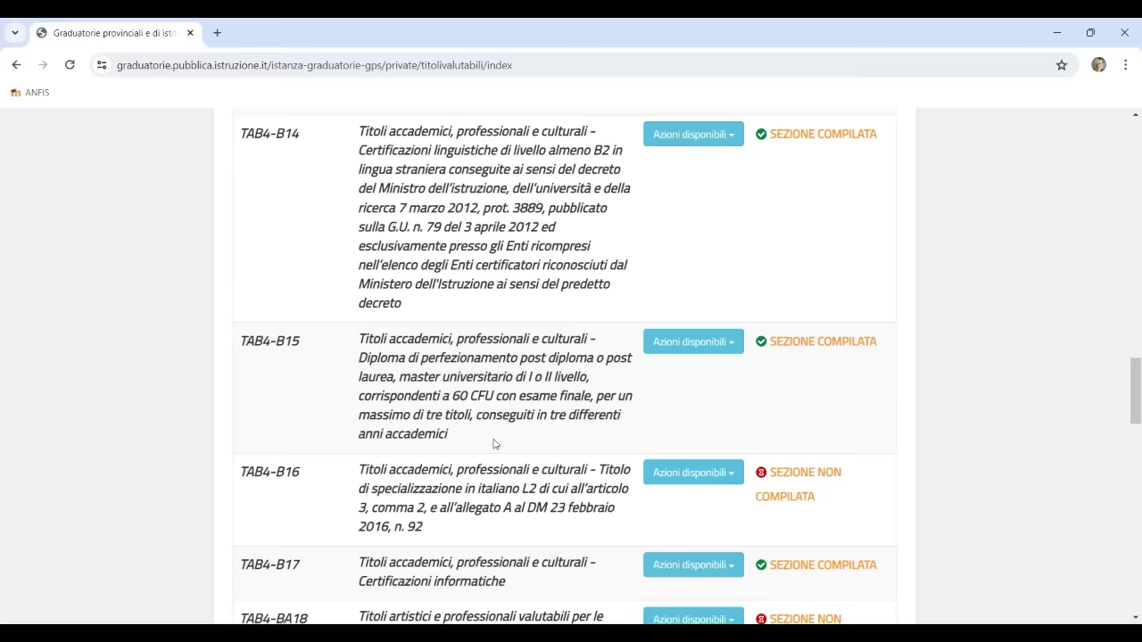
pyautogui.scroll(-9, 671, 422)
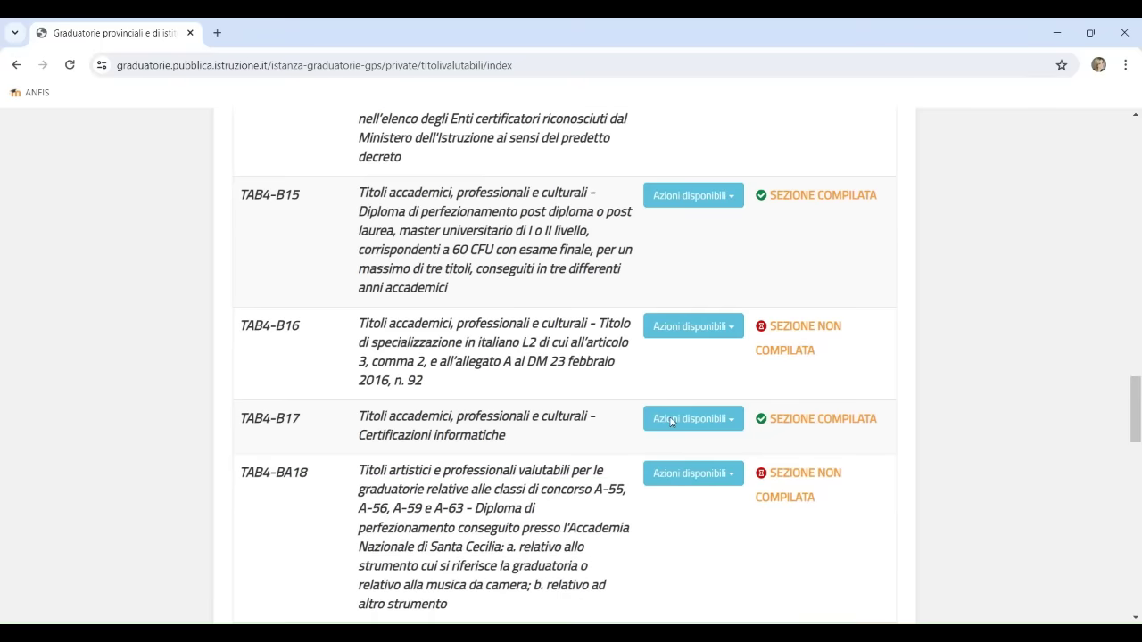
# Step: Leave the Section B additional titles and open the "Titoli di servizio" section of the application
pyautogui.scroll(-8, 671, 422)
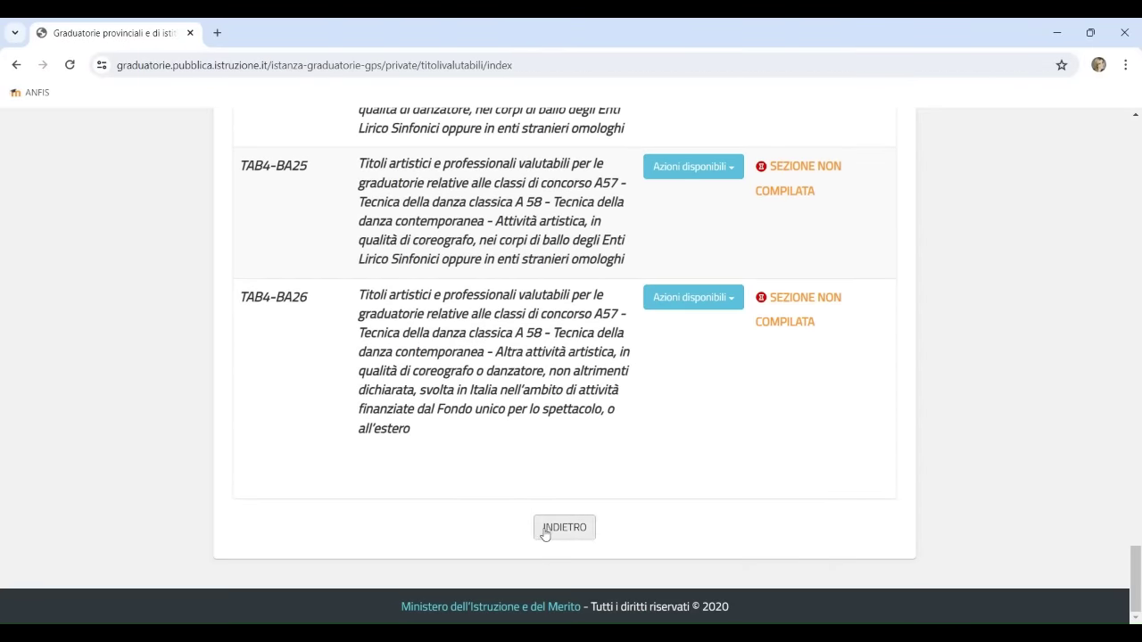
pyautogui.click(564, 527)
pyautogui.scroll(-1, 655, 492)
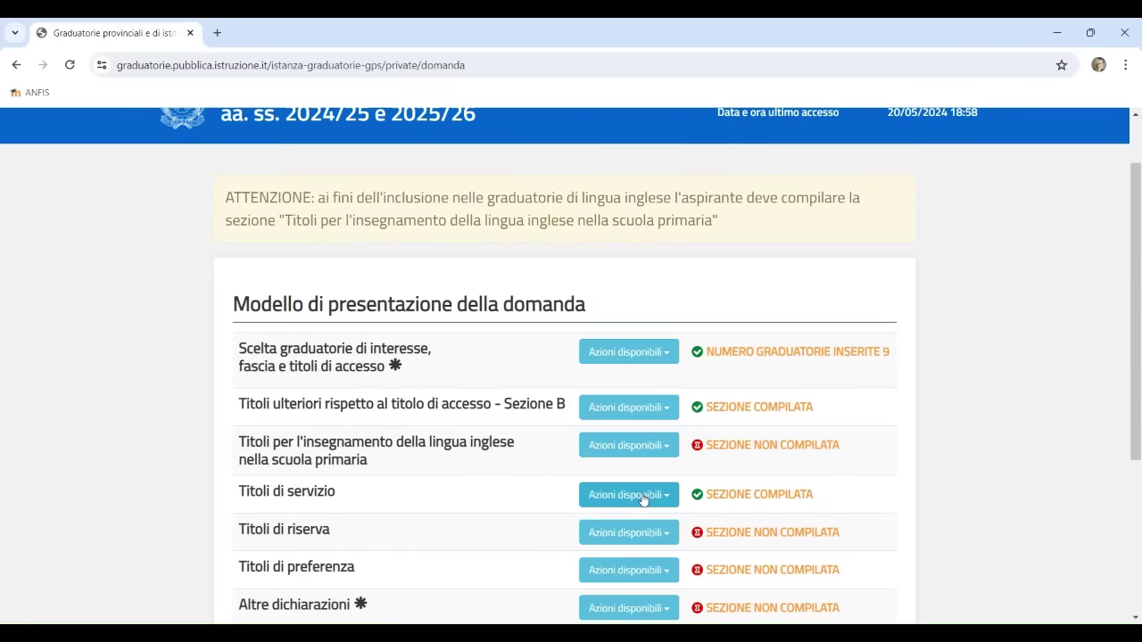
pyautogui.click(643, 497)
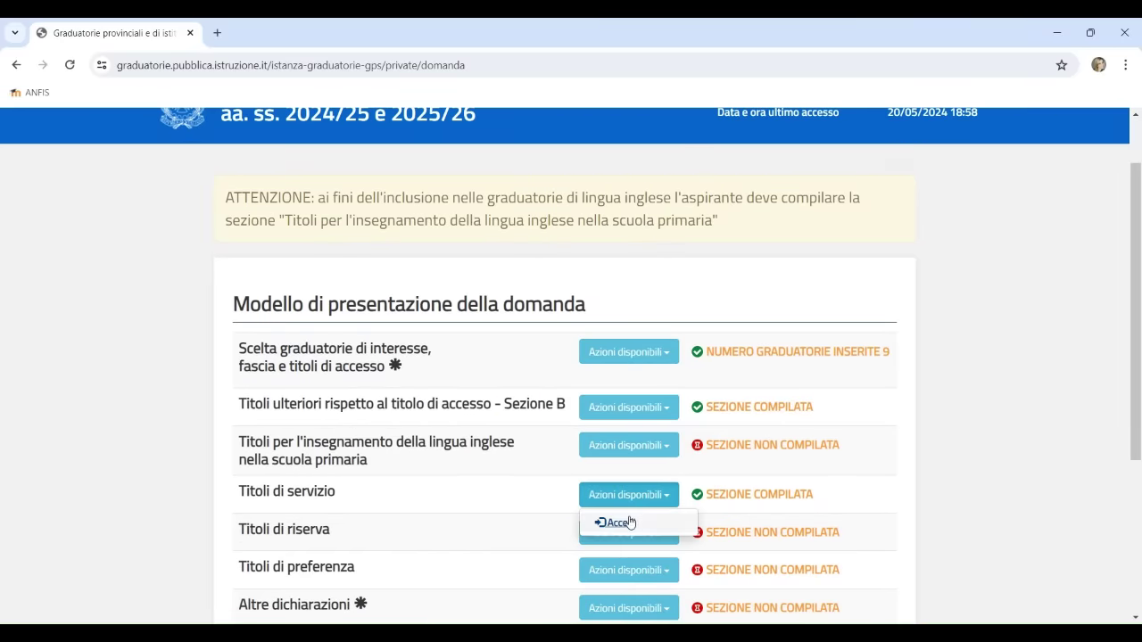
pyautogui.click(630, 523)
# Step: Look over the services in the file and those already entered, and start adding a new service title
pyautogui.scroll(-5, 675, 421)
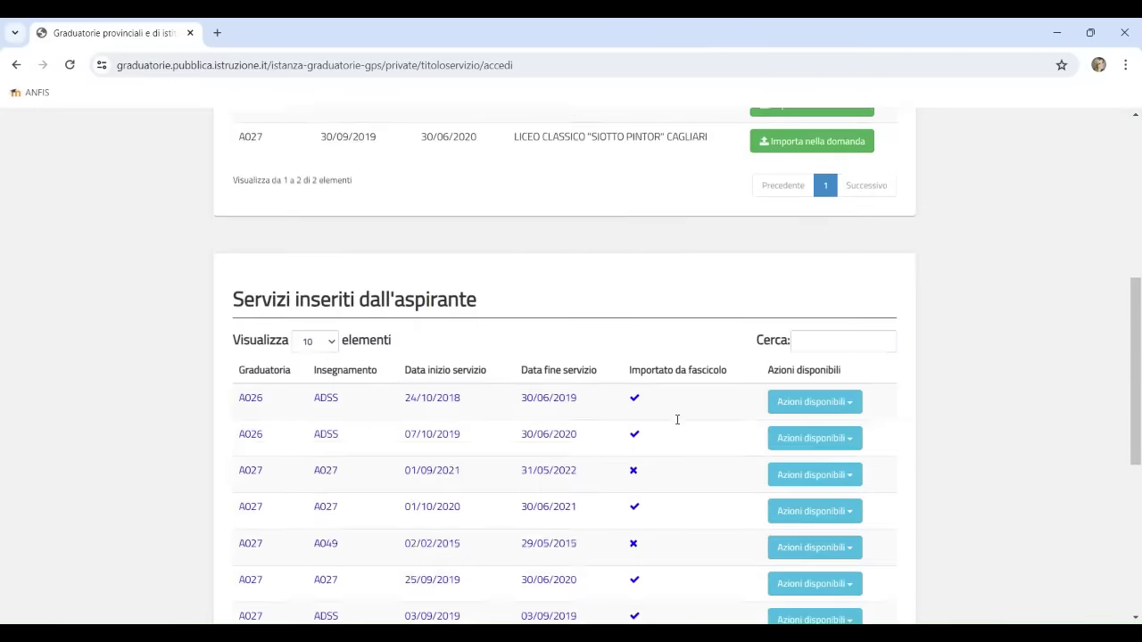
pyautogui.scroll(-1, 677, 419)
pyautogui.scroll(5, 676, 418)
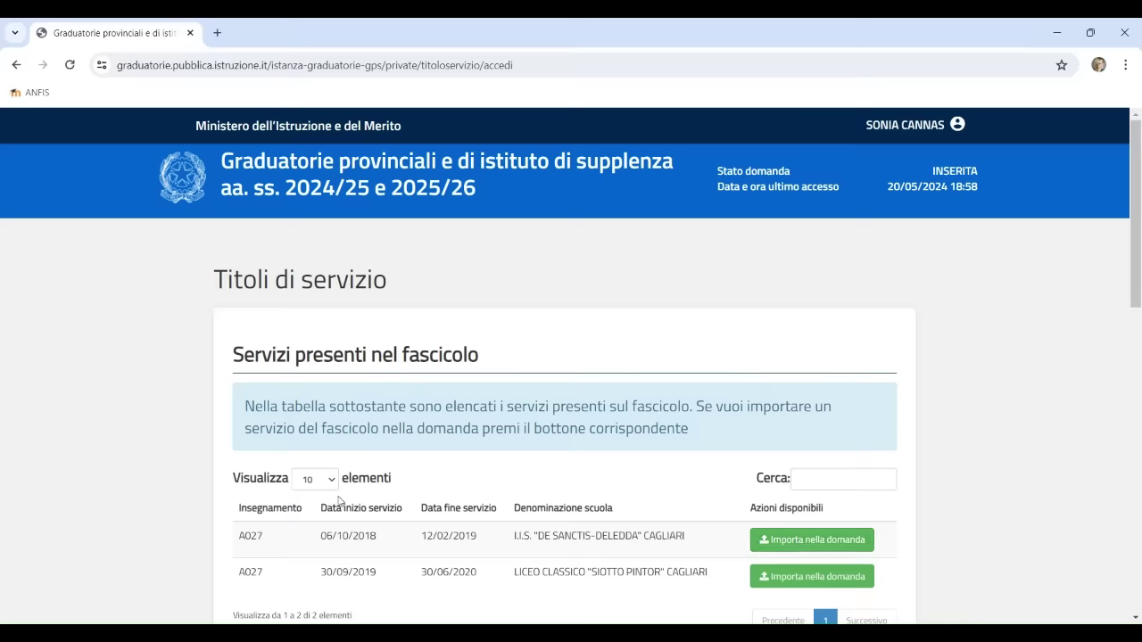
pyautogui.scroll(-6, 336, 501)
pyautogui.scroll(-3, 336, 501)
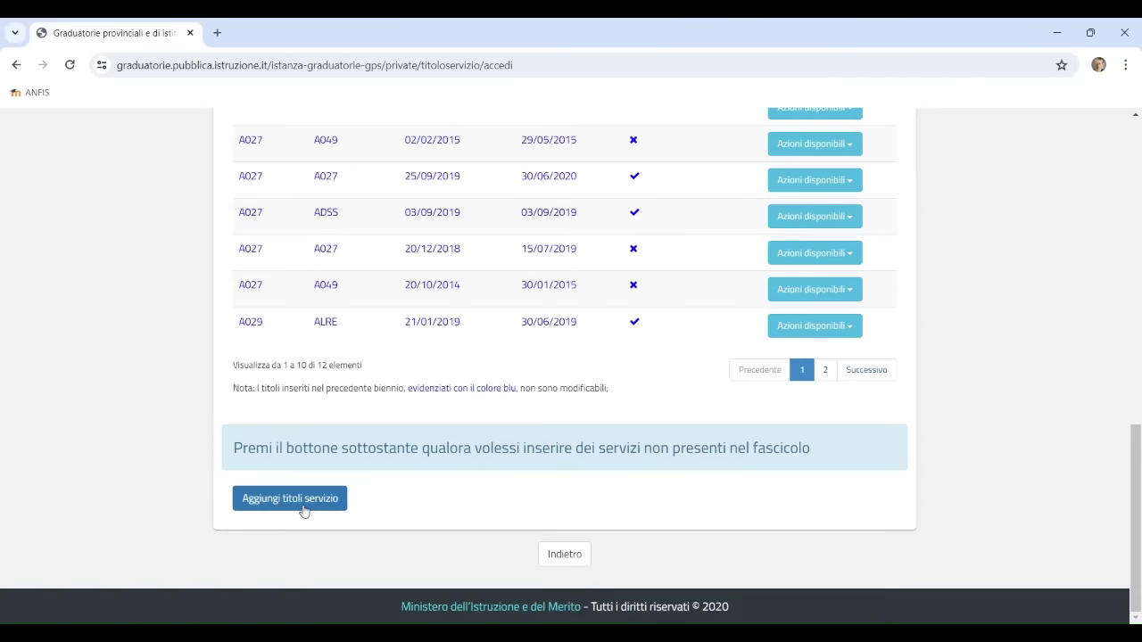
pyautogui.click(290, 498)
# Step: Set the ranking for the service to "A027 - MATEMATICA E FISICA" and the school year to 2023/24
pyautogui.scroll(-5, 641, 419)
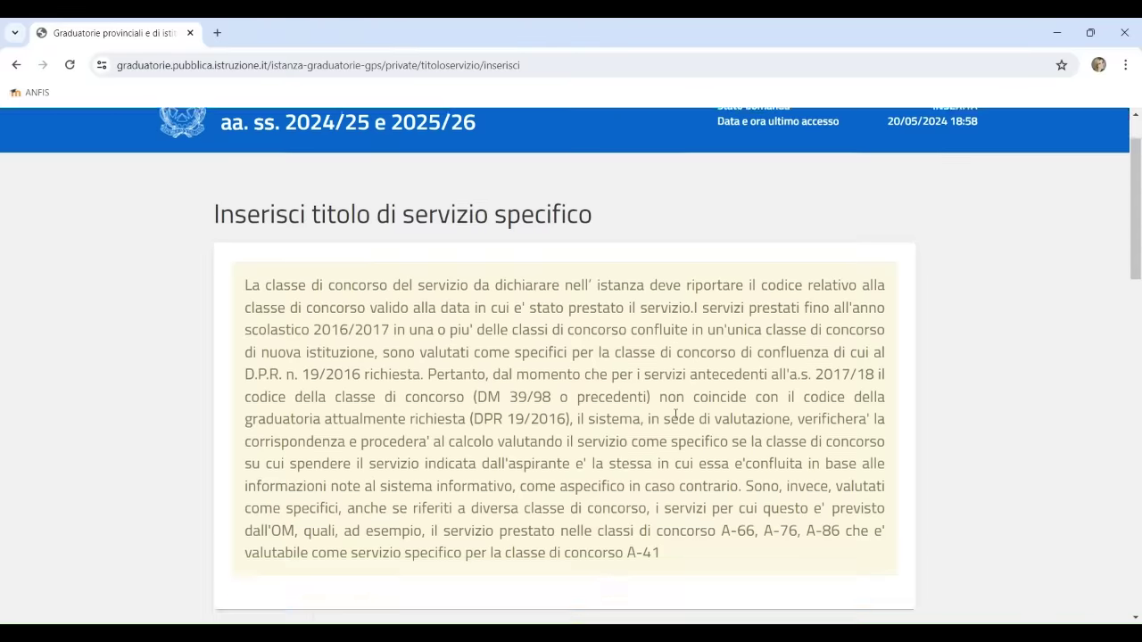
pyautogui.scroll(-1, 640, 419)
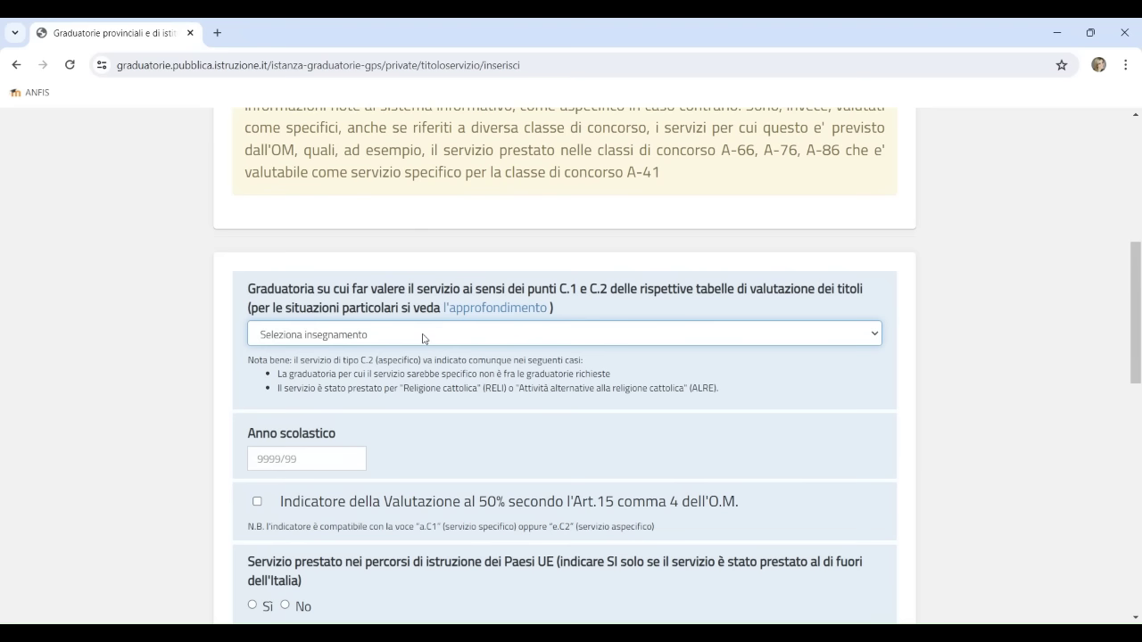
pyautogui.press('Down')
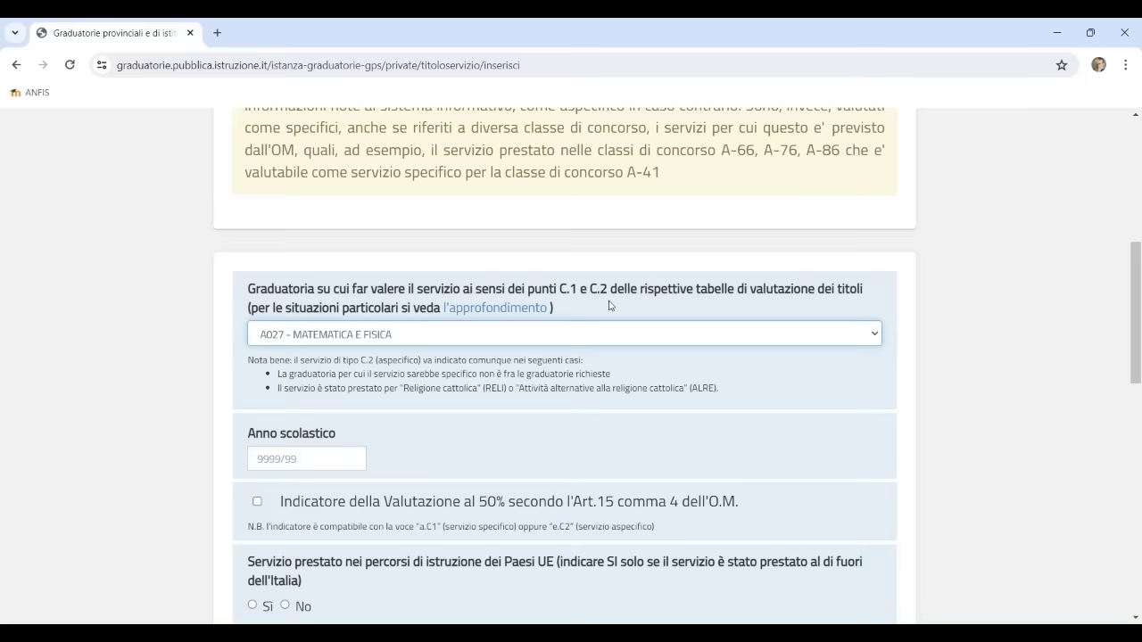
pyautogui.click(292, 459)
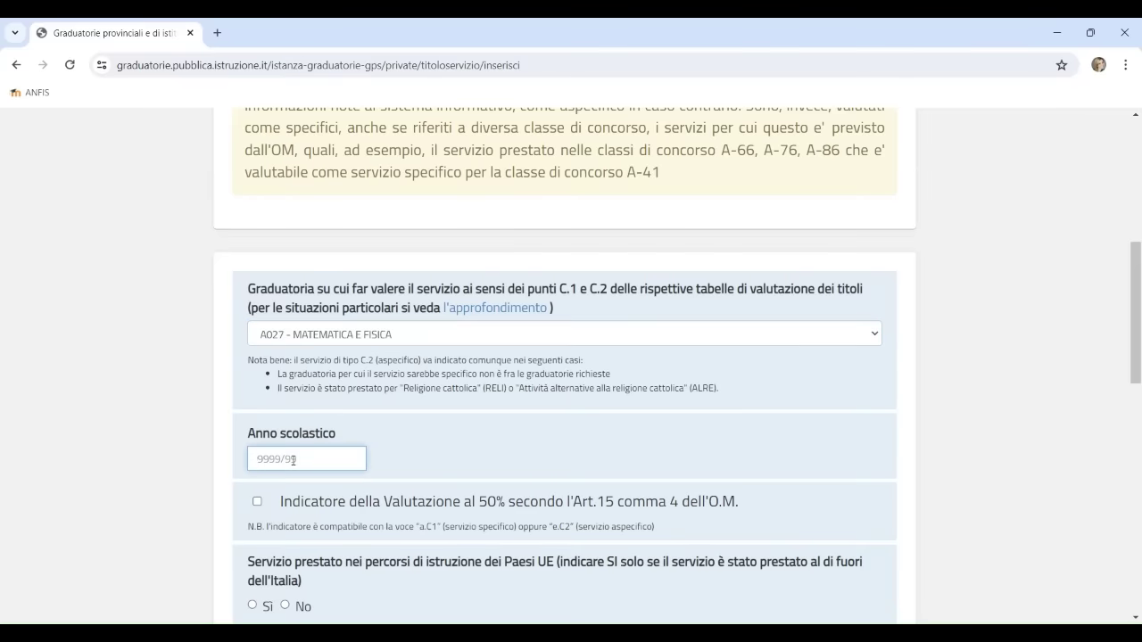
pyautogui.write('2023/24')
# Step: Answer "No" to service in EU countries' schools and set the subject taught to "A027 - MATEMATICA E FISICA"
pyautogui.scroll(-2, 306, 466)
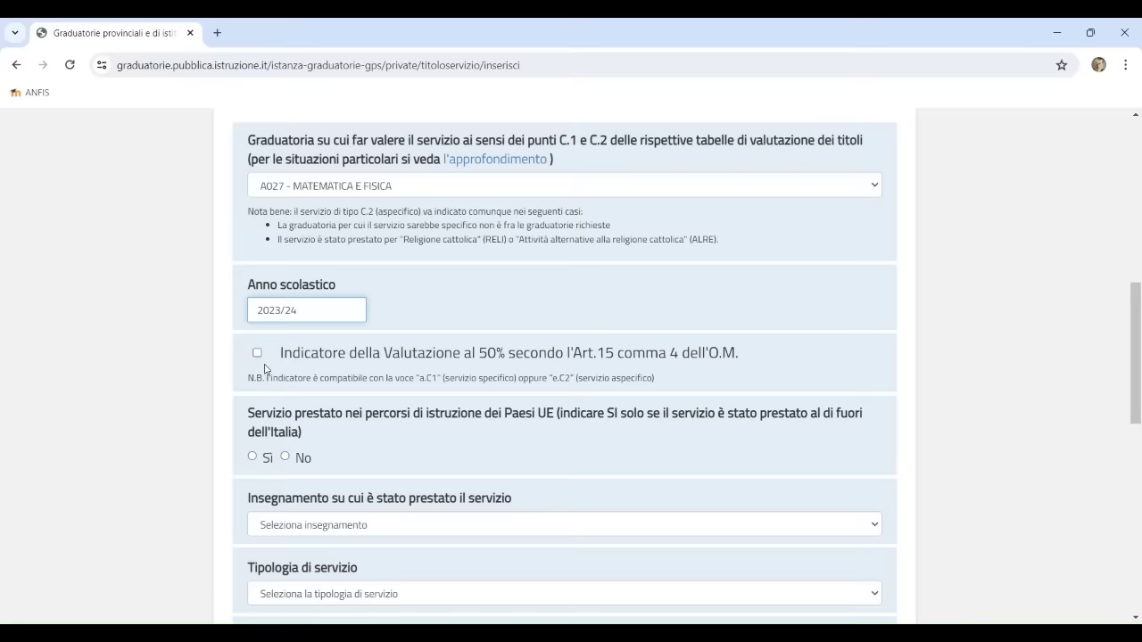
pyautogui.moveTo(476, 353); pyautogui.dragTo(499, 352)
pyautogui.click(354, 431)
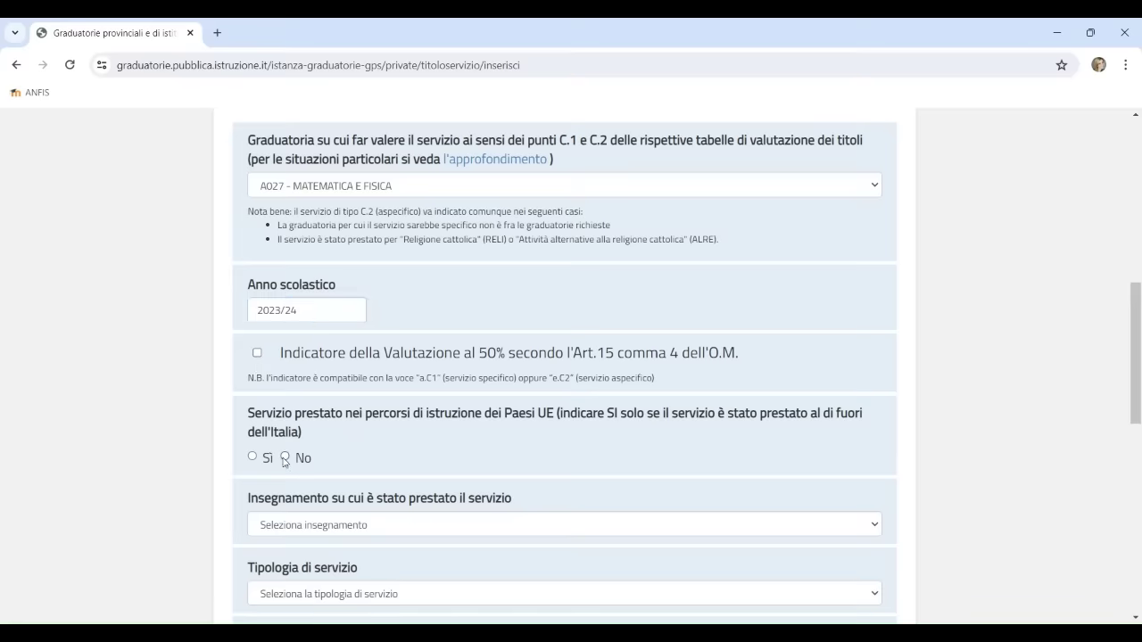
pyautogui.click(285, 458)
pyautogui.scroll(-3, 198, 487)
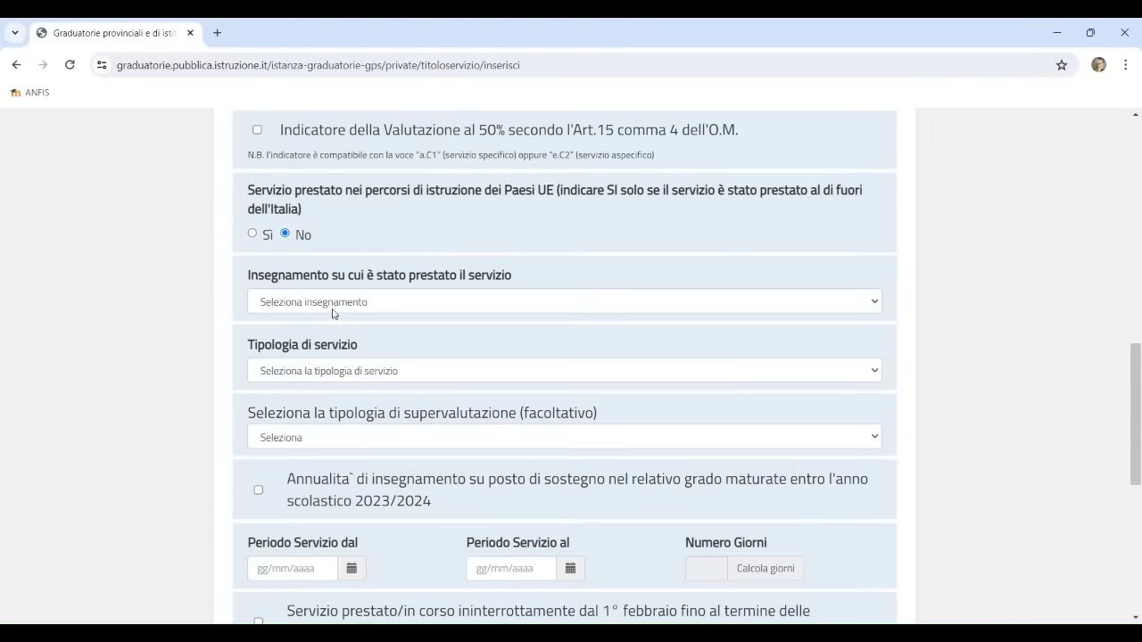
pyautogui.click(333, 310)
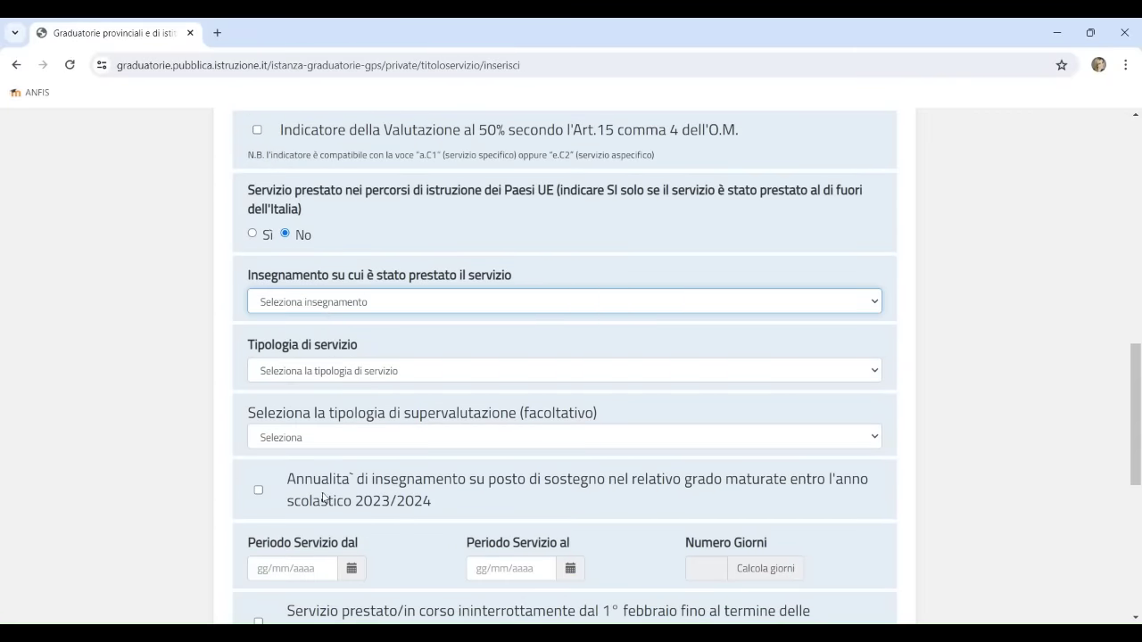
pyautogui.click(314, 449)
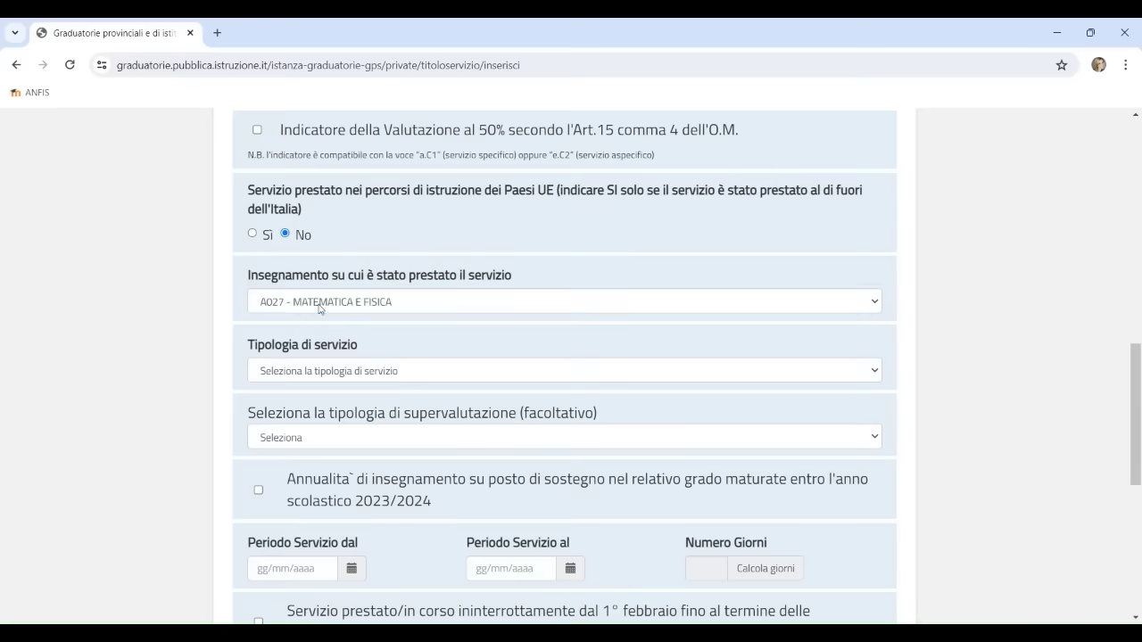
# Step: Compare service types b.C1, c.C1 and d.C1 and set the type to a.C1, service in schools of the national education system
pyautogui.click(326, 372)
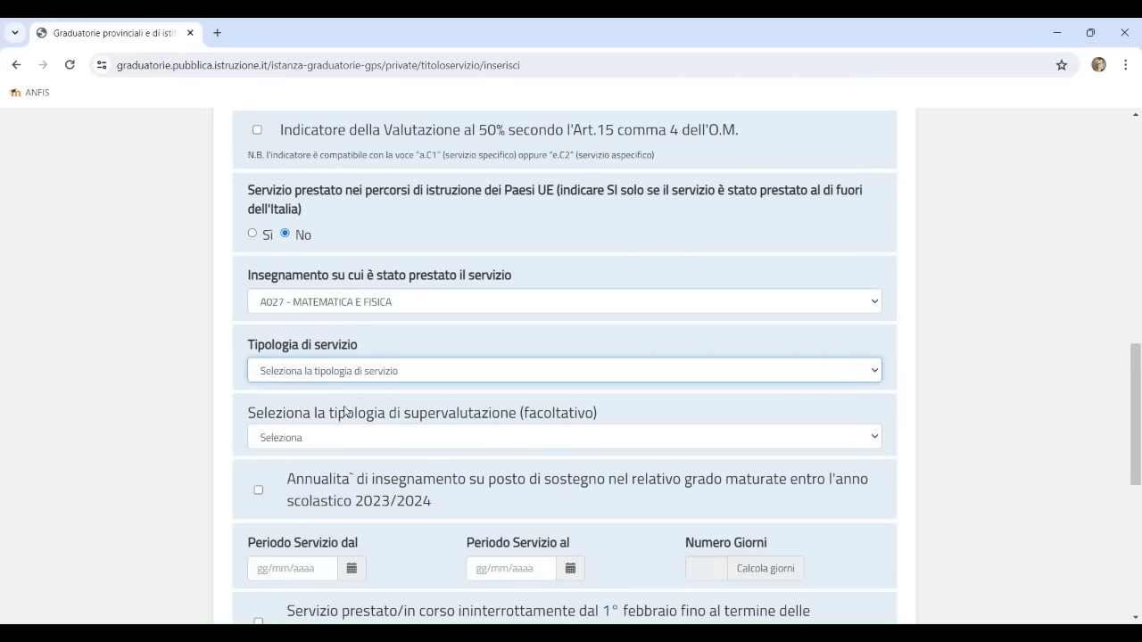
pyautogui.click(345, 408)
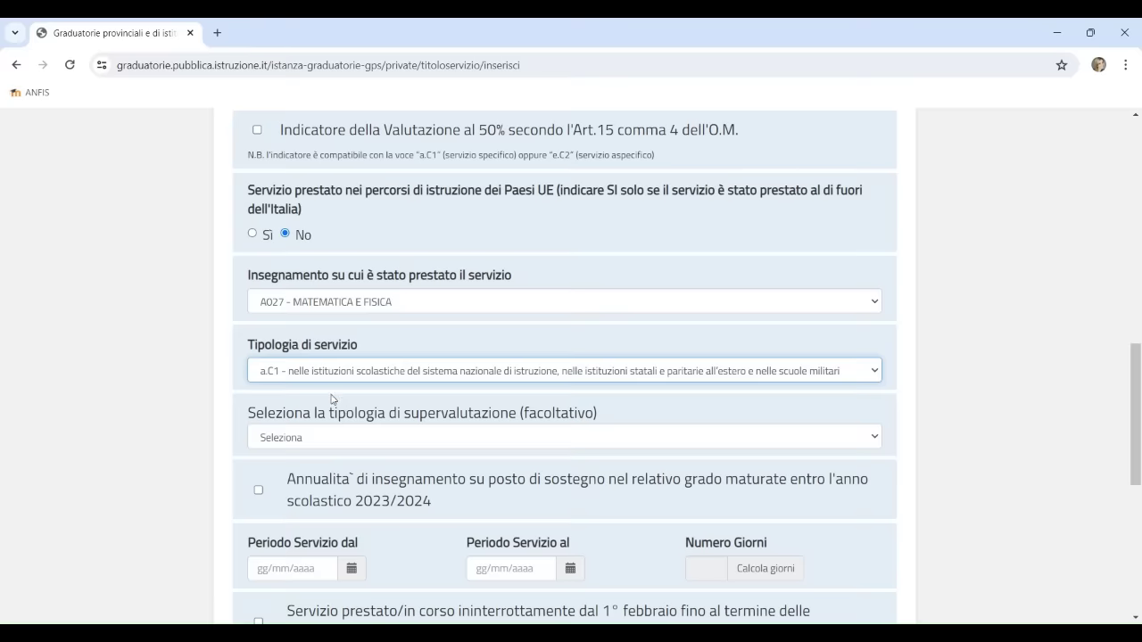
pyautogui.press('Down')
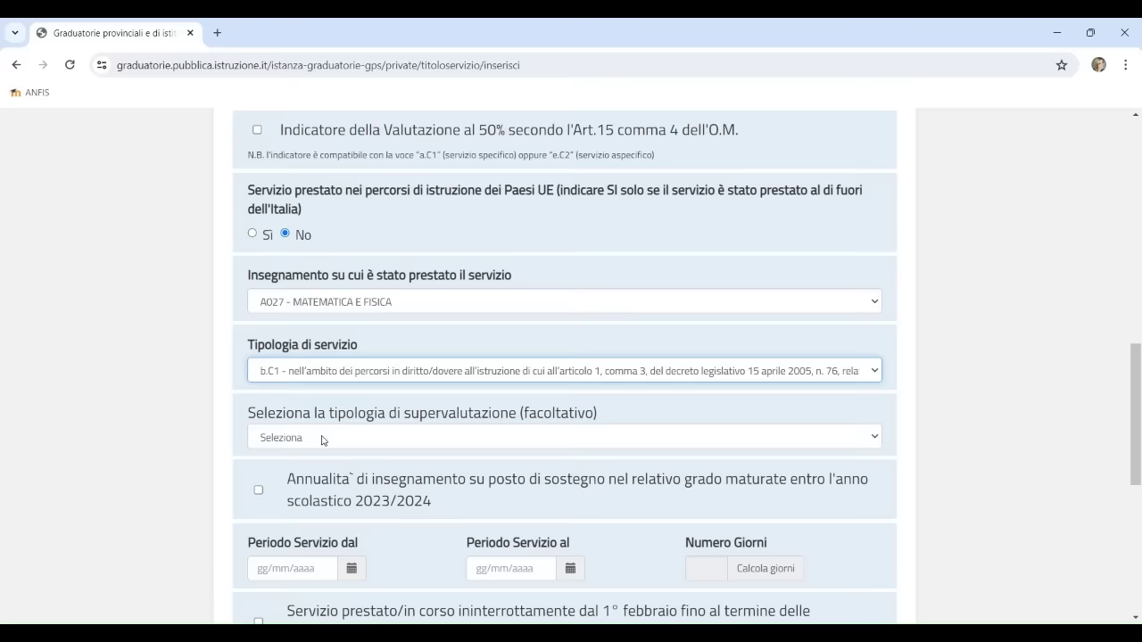
pyautogui.press('Down')
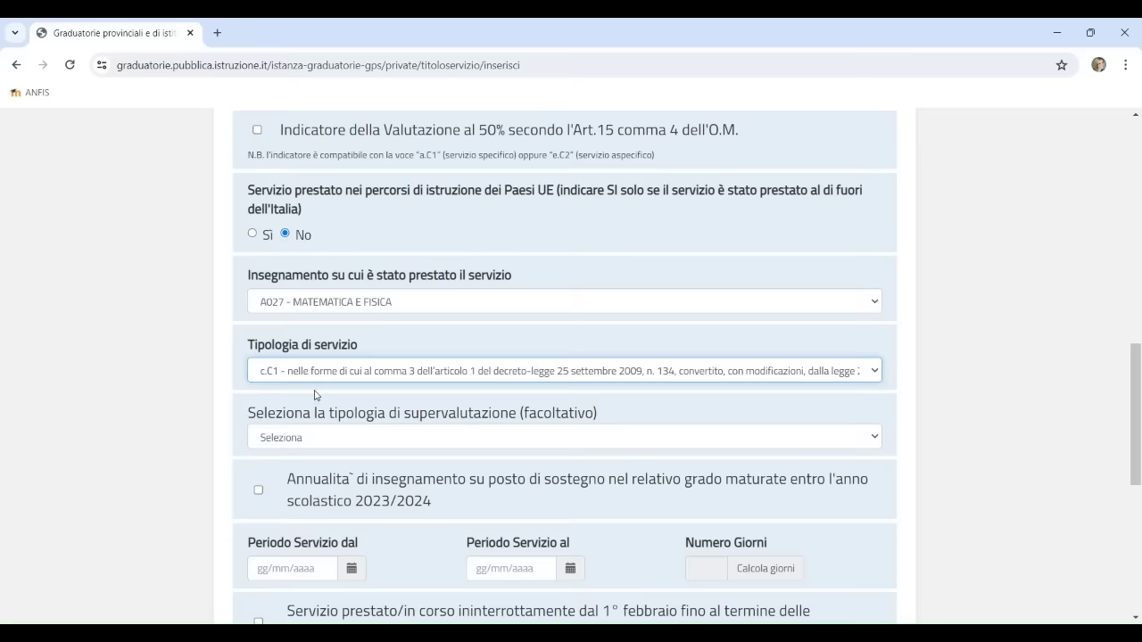
pyautogui.press('Down')
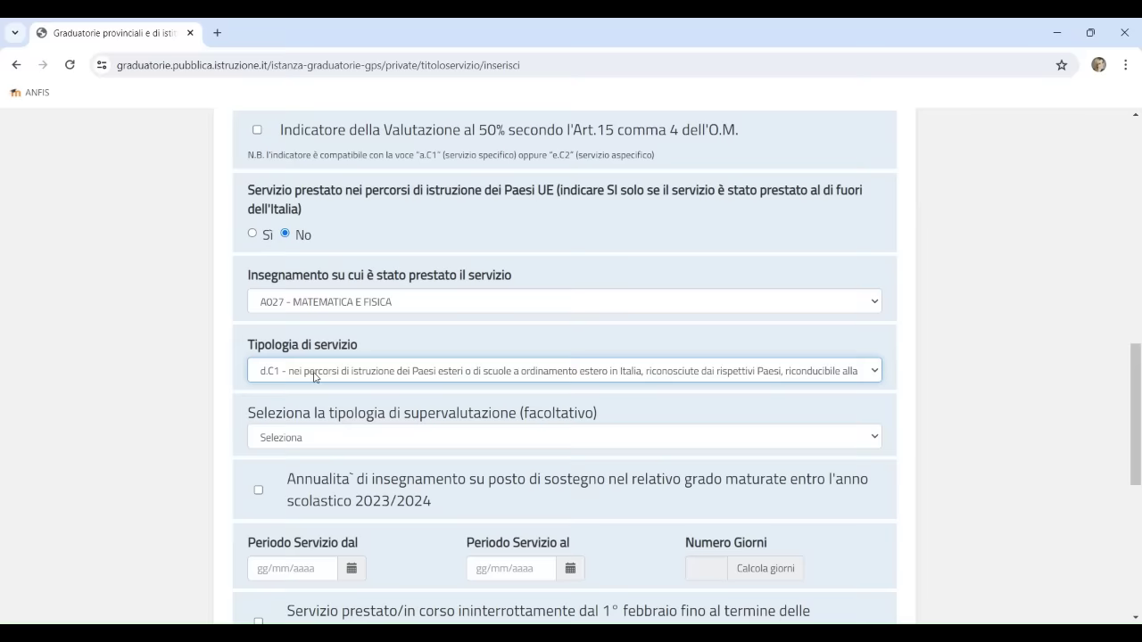
pyautogui.press('Up')
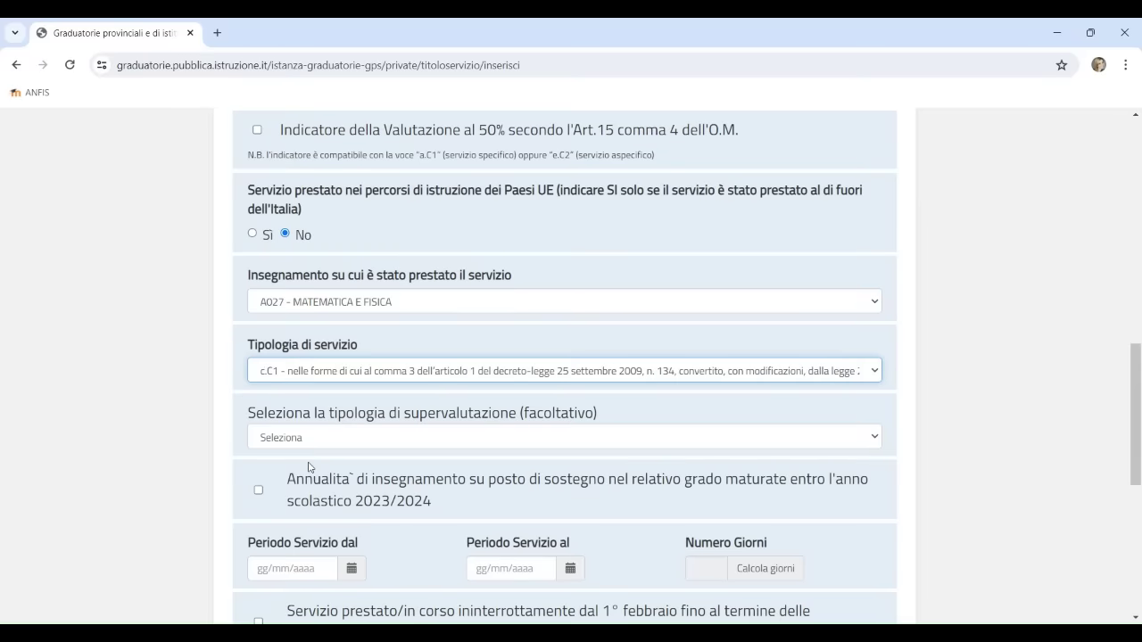
pyautogui.press('Down')
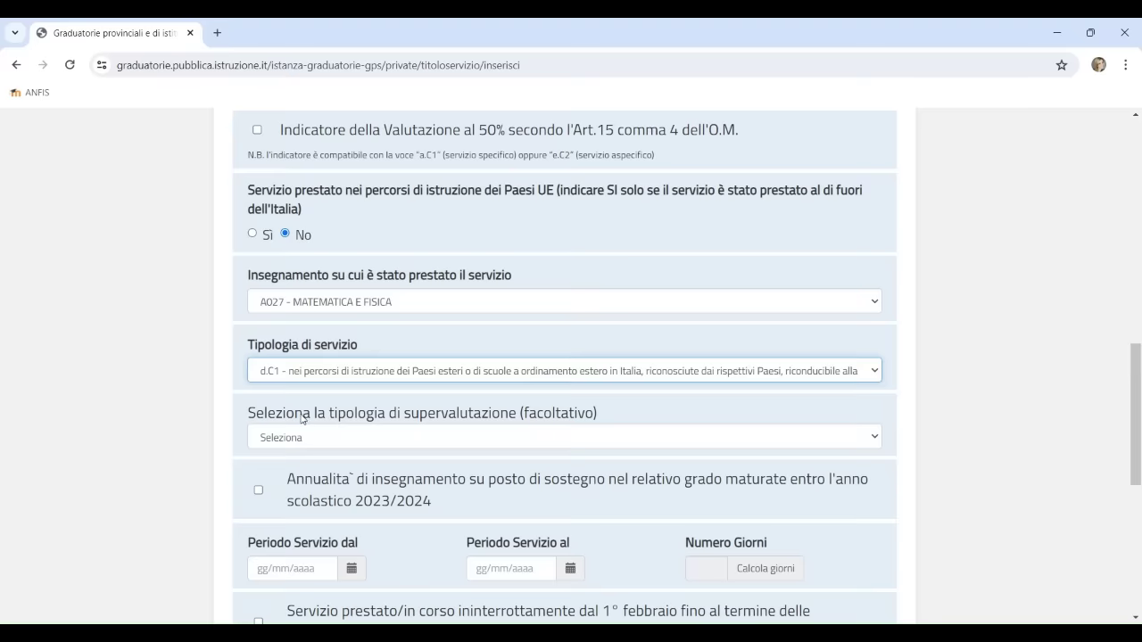
pyautogui.press('a')
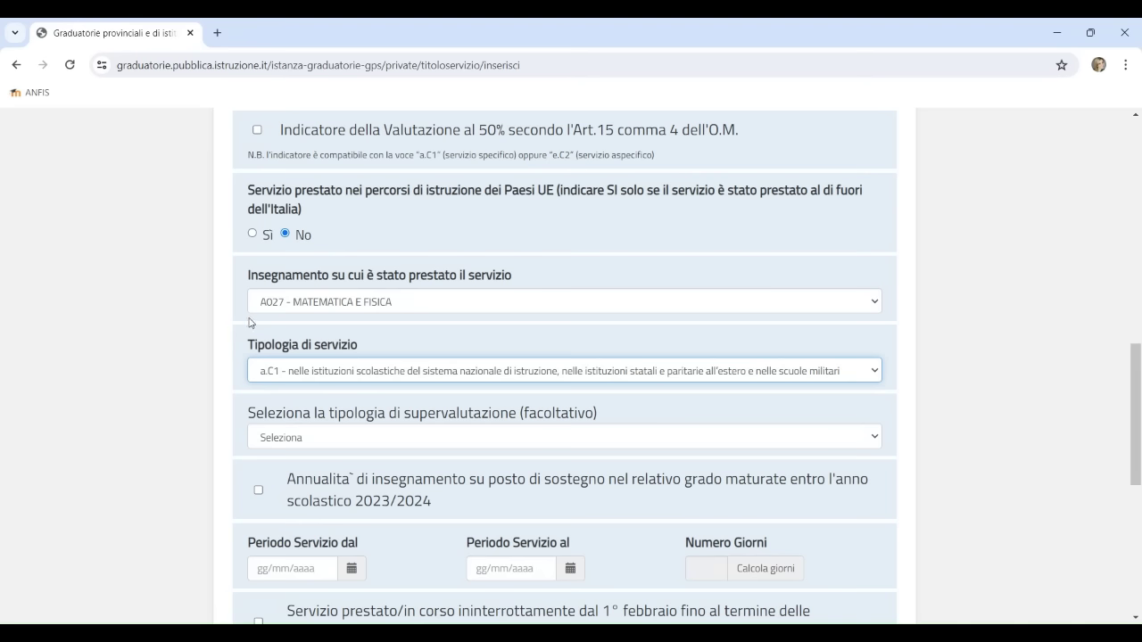
pyautogui.click(290, 354)
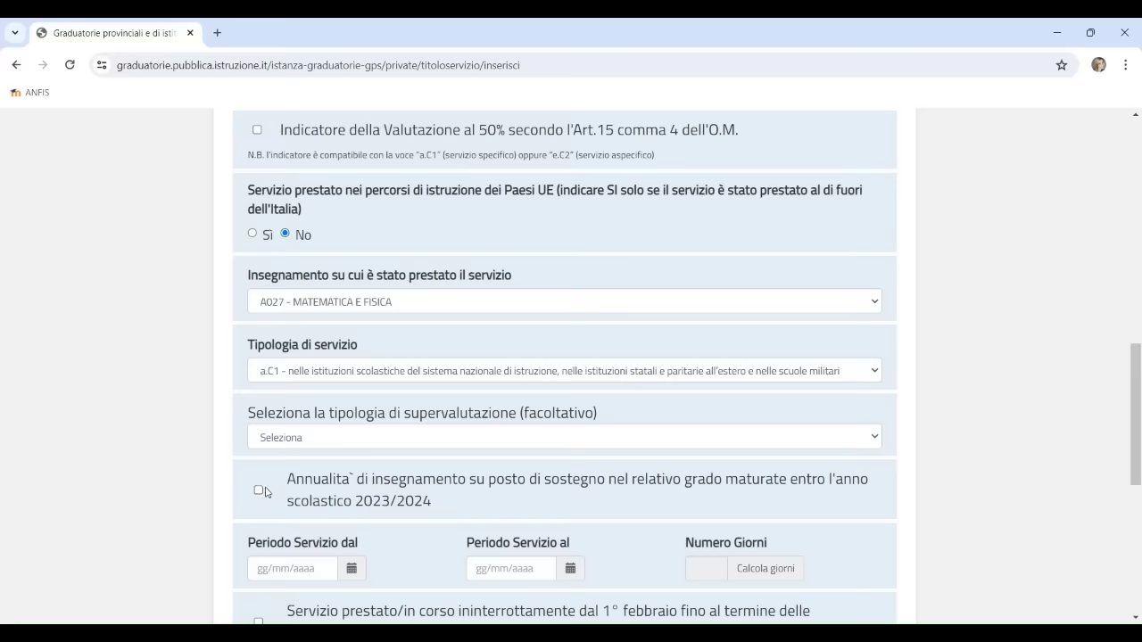
# Step: Set the service period from 01/09/2023 to 10/06/2024 and have its number of days calculated
pyautogui.scroll(-2, 266, 491)
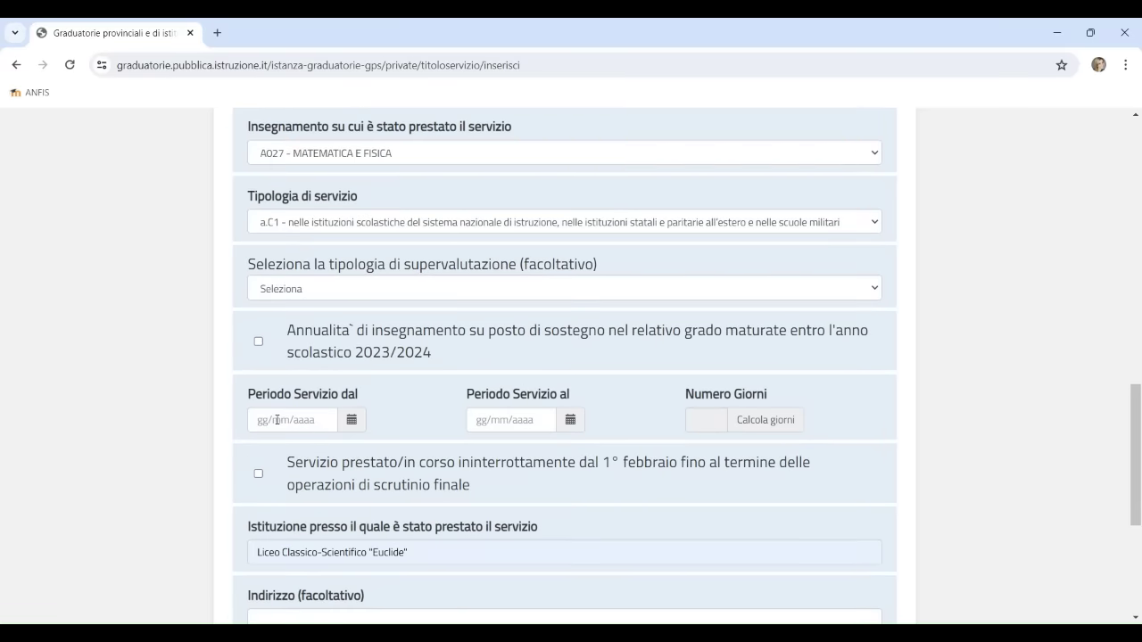
pyautogui.click(277, 419)
pyautogui.write('01/09/2023')
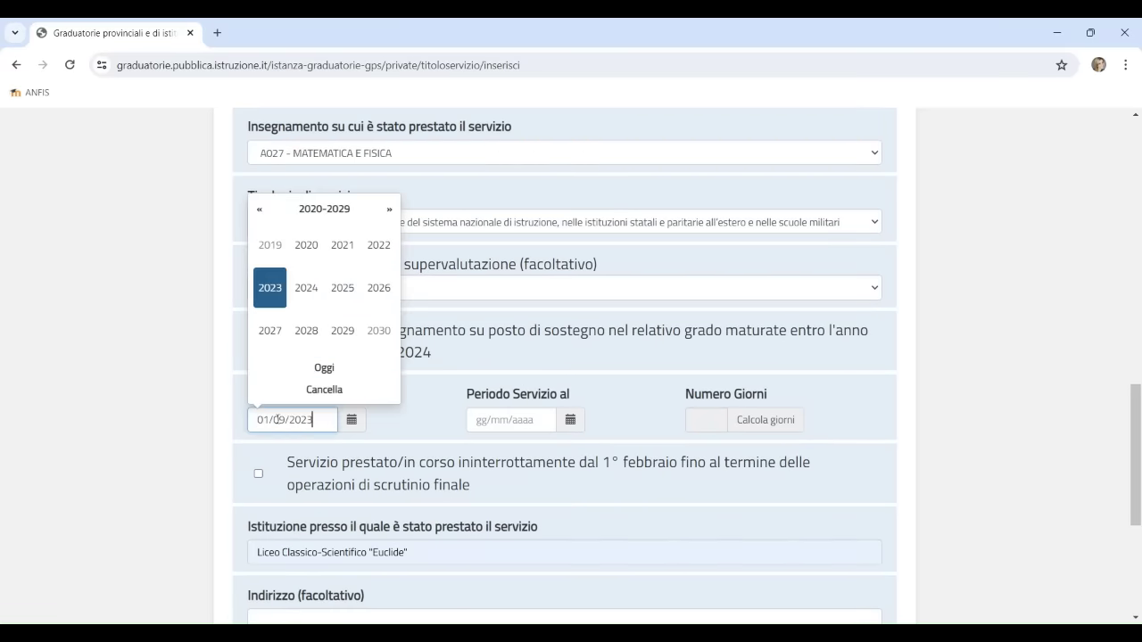
pyautogui.click(510, 419)
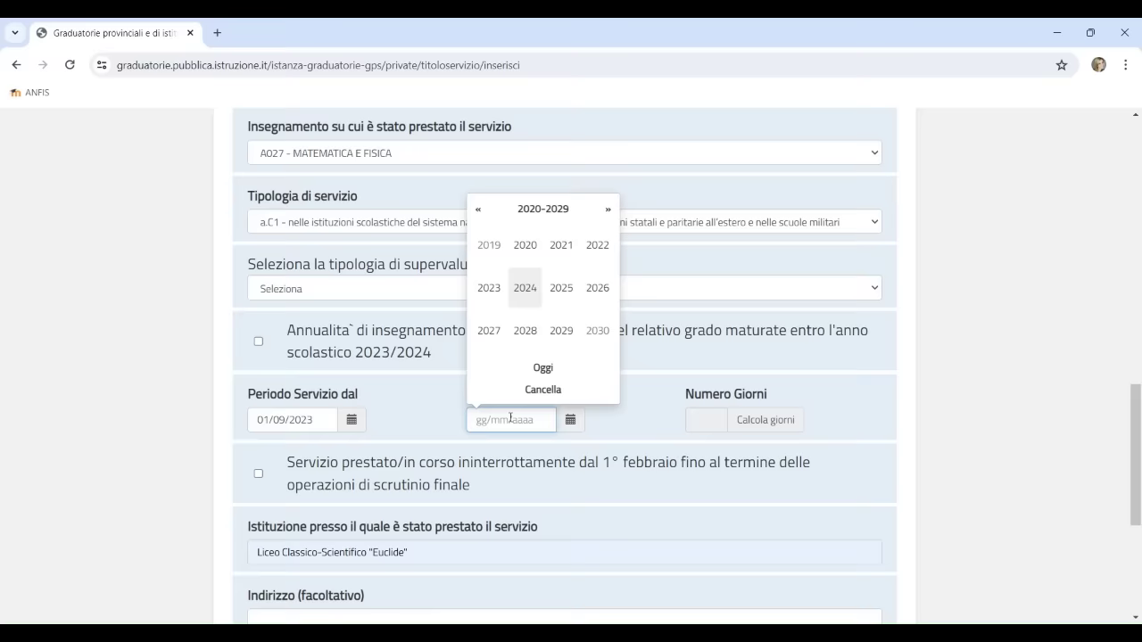
pyautogui.write('10/0')
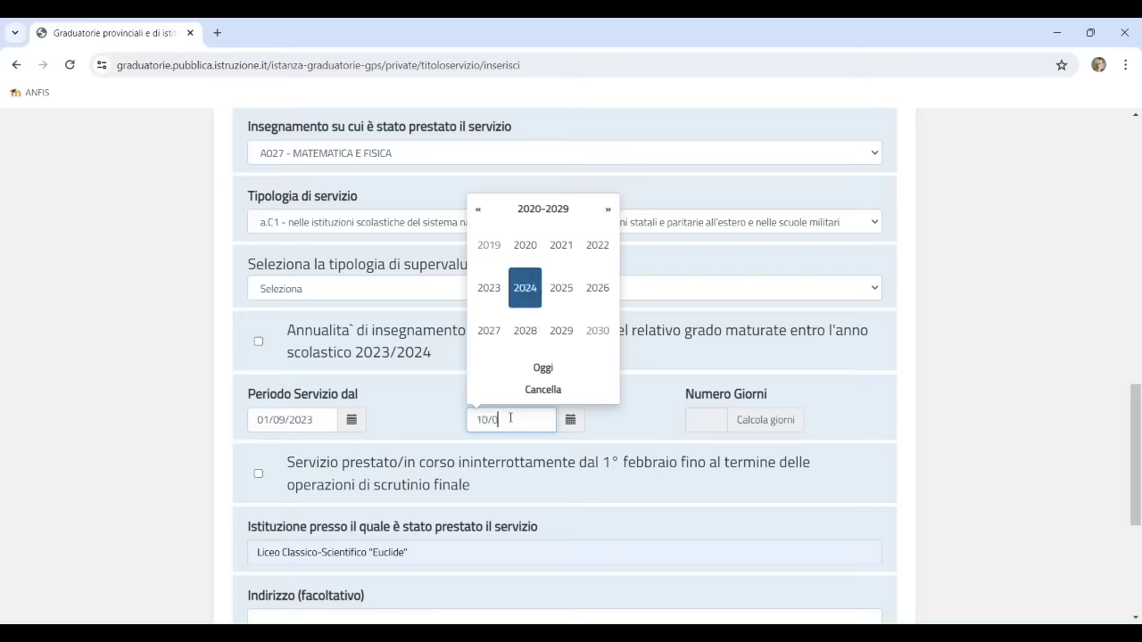
pyautogui.write('6/2')
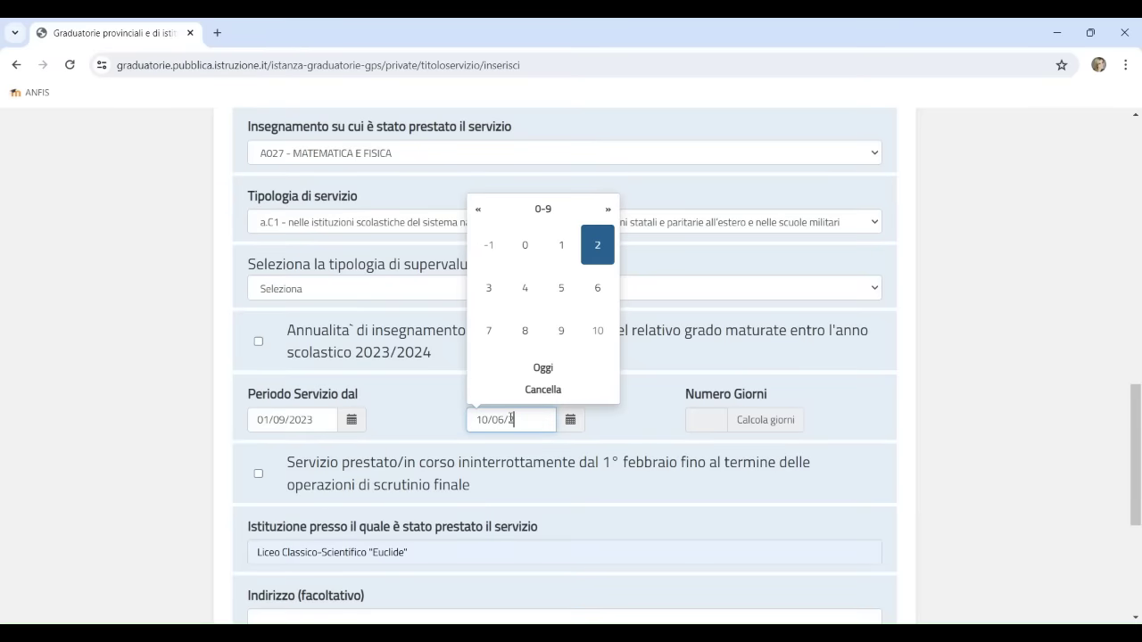
pyautogui.write('024')
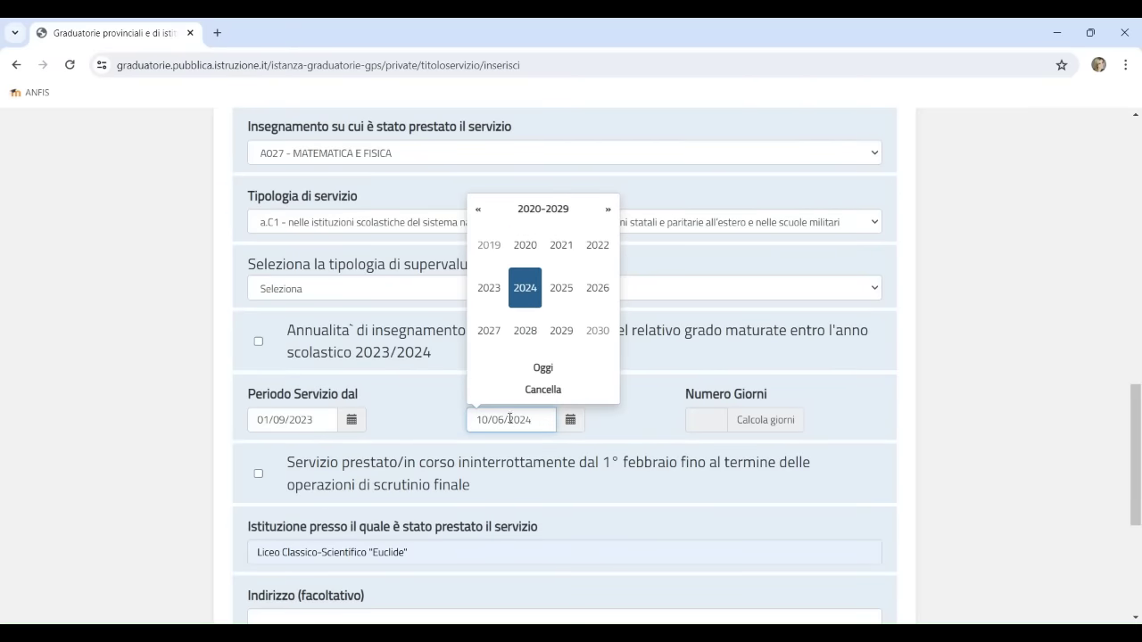
pyautogui.click(647, 455)
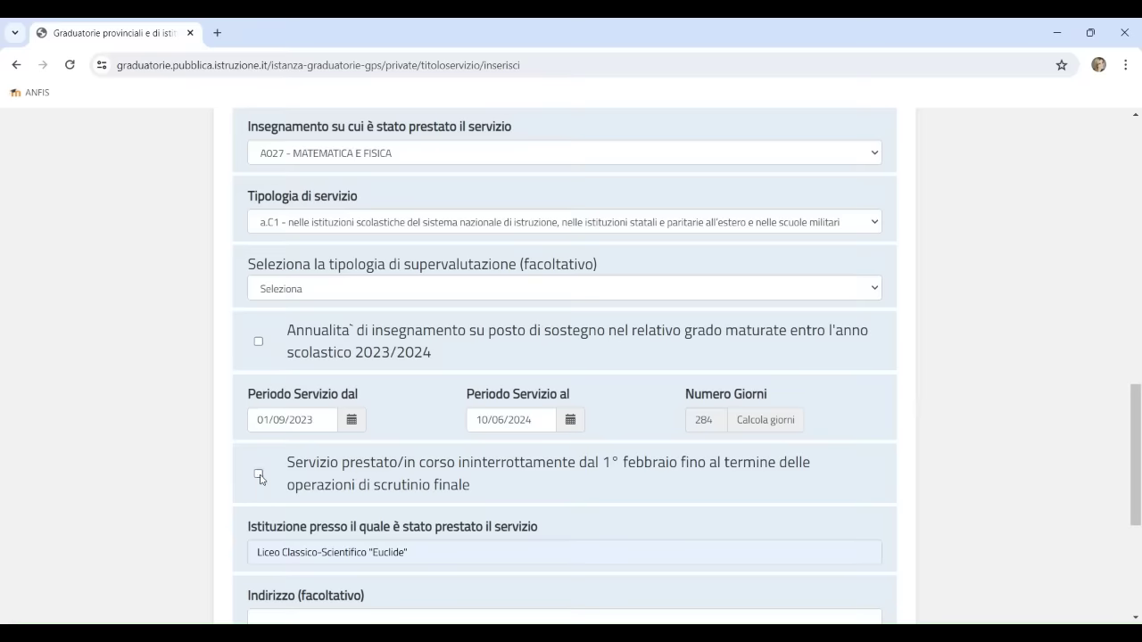
# Step: Check the institution, province and municipality of the service and submit the new service title
pyautogui.scroll(-3, 211, 505)
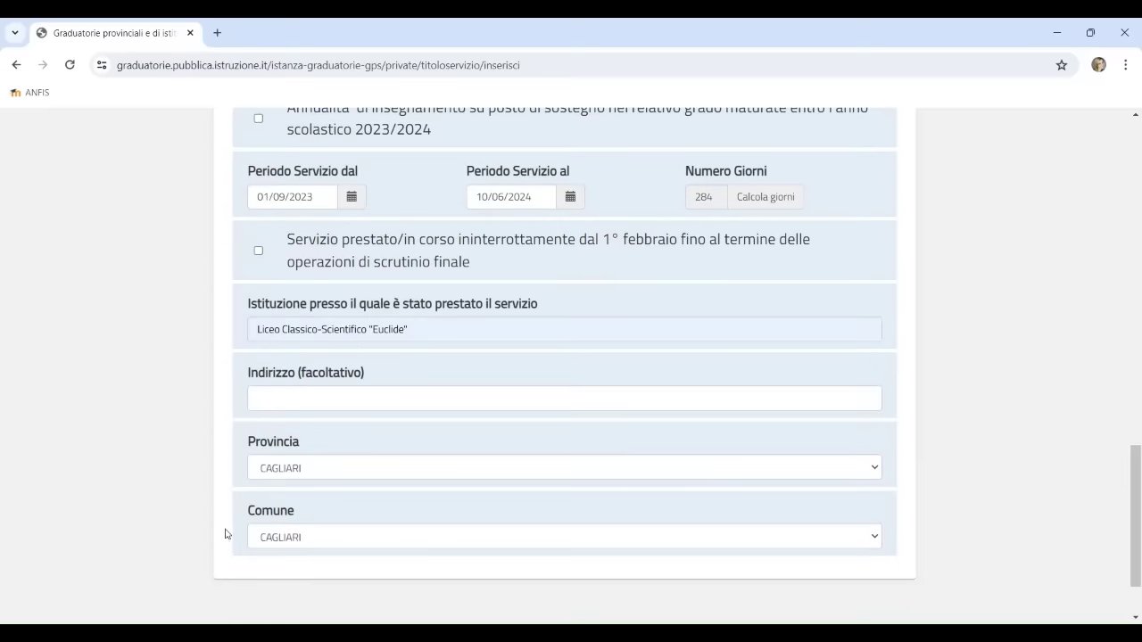
pyautogui.scroll(-2, 225, 533)
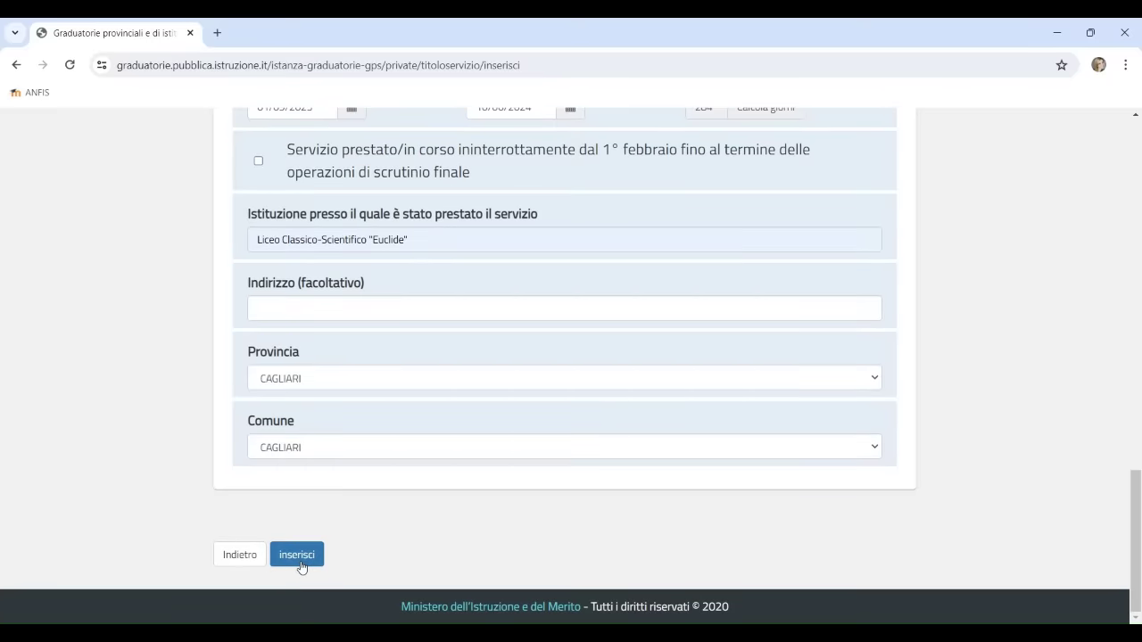
pyautogui.click(298, 555)
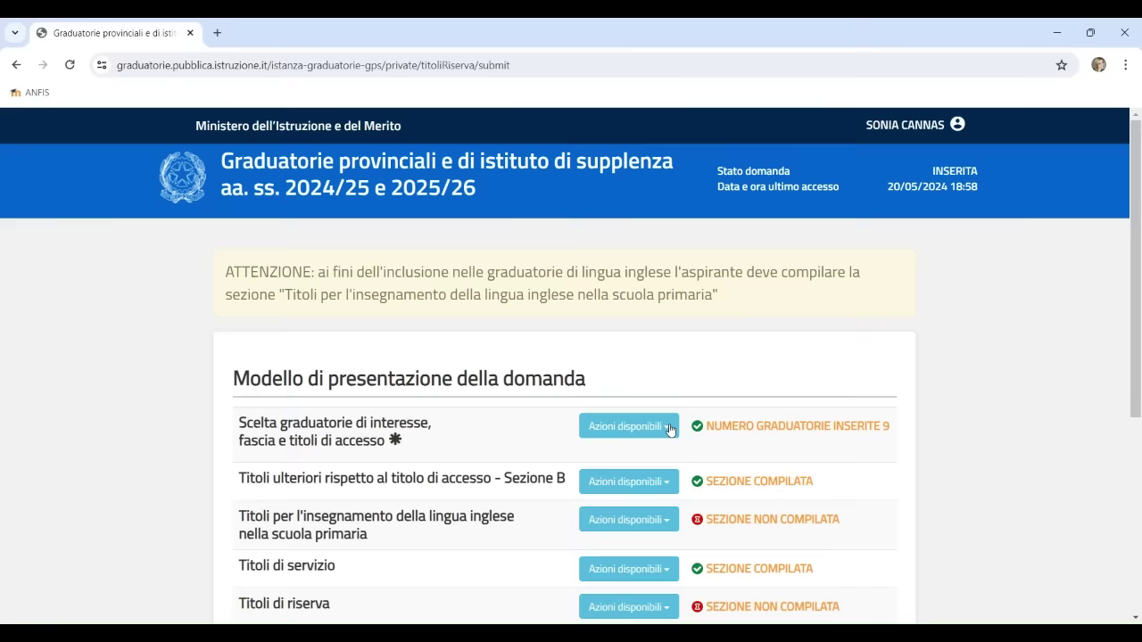
pyautogui.scroll(-3, 671, 430)
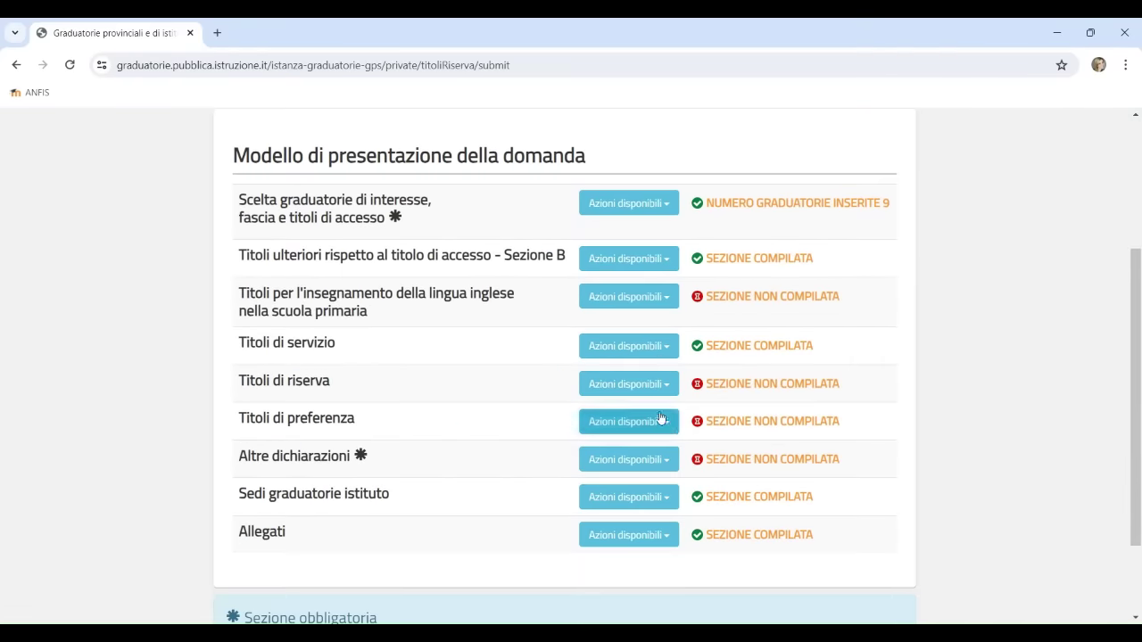
# Step: Open a new entry for the reserve titles (Titoli di riserva) and examine categories A to R
pyautogui.click(648, 395)
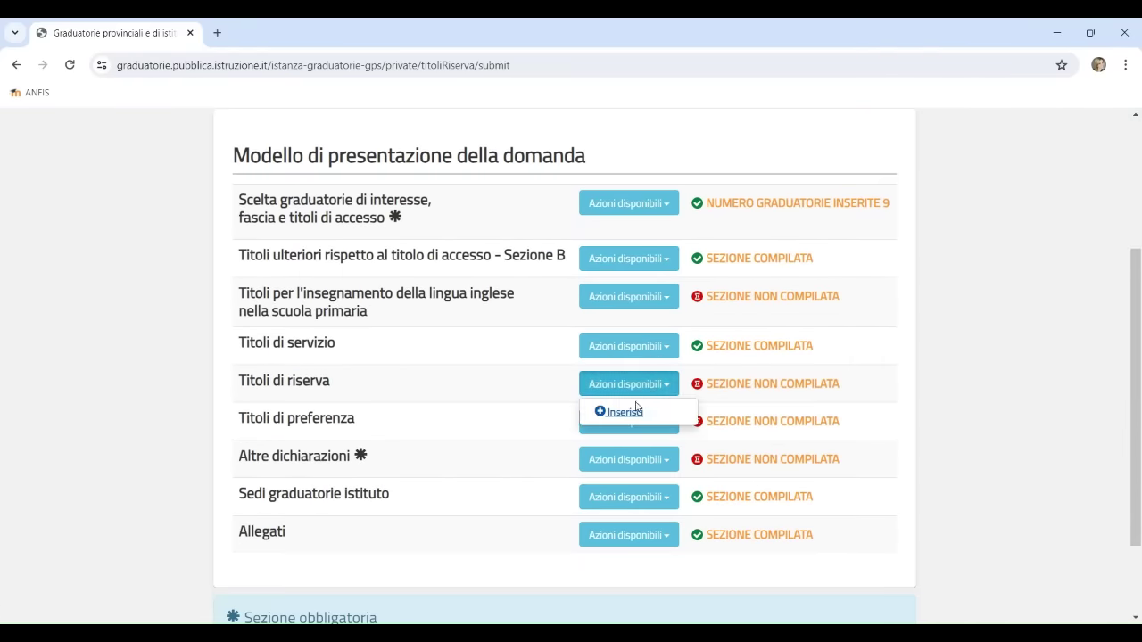
pyautogui.click(625, 409)
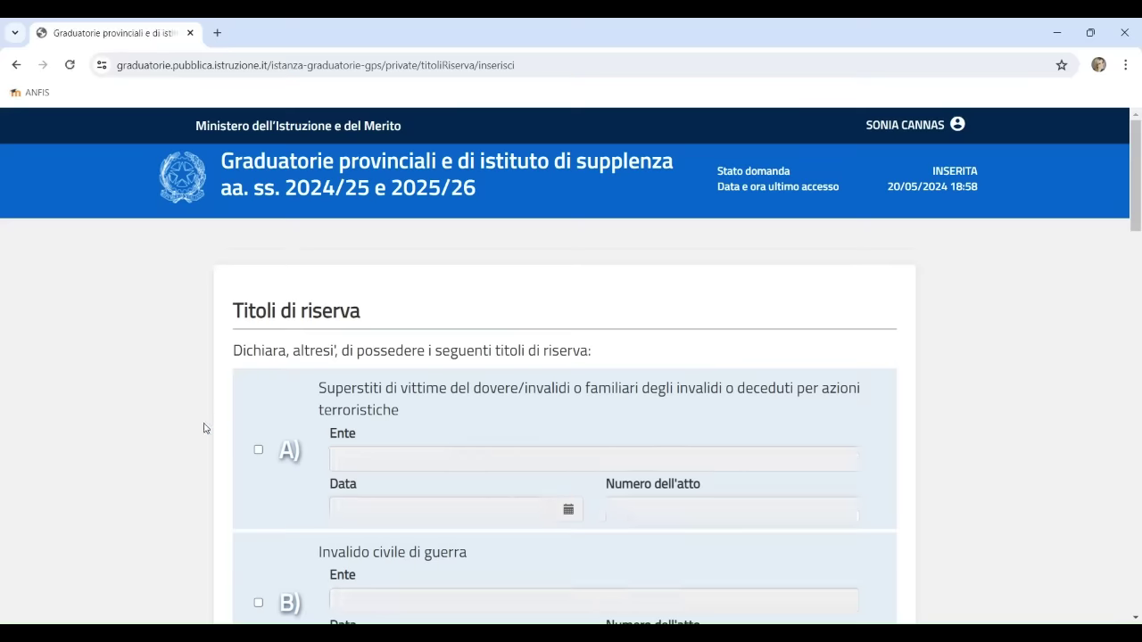
pyautogui.scroll(-5, 204, 428)
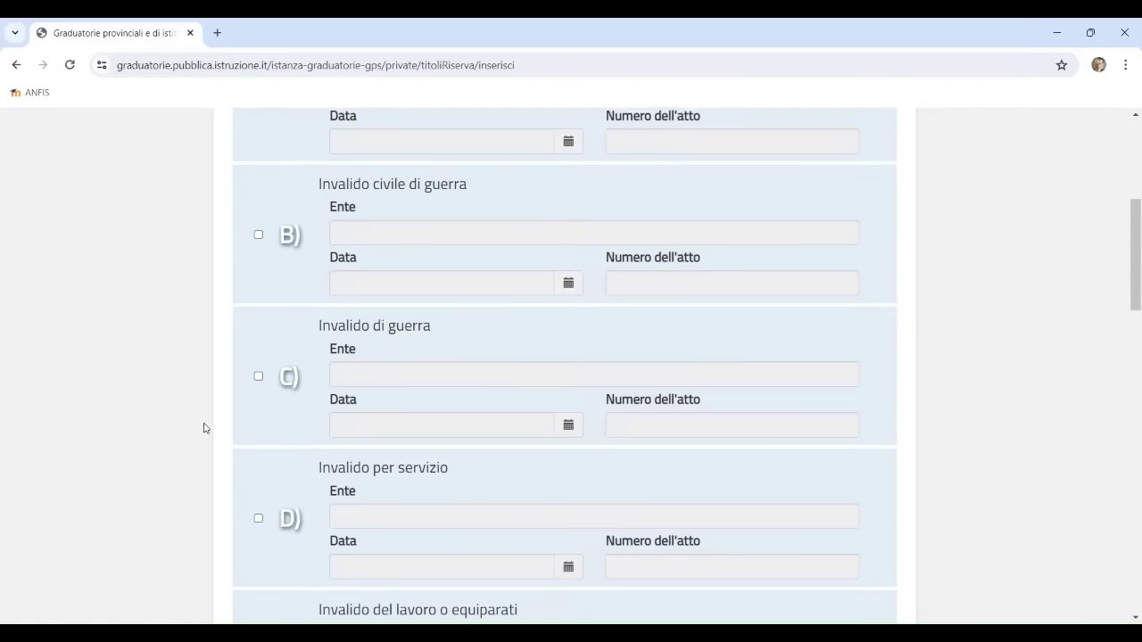
pyautogui.scroll(-3, 203, 428)
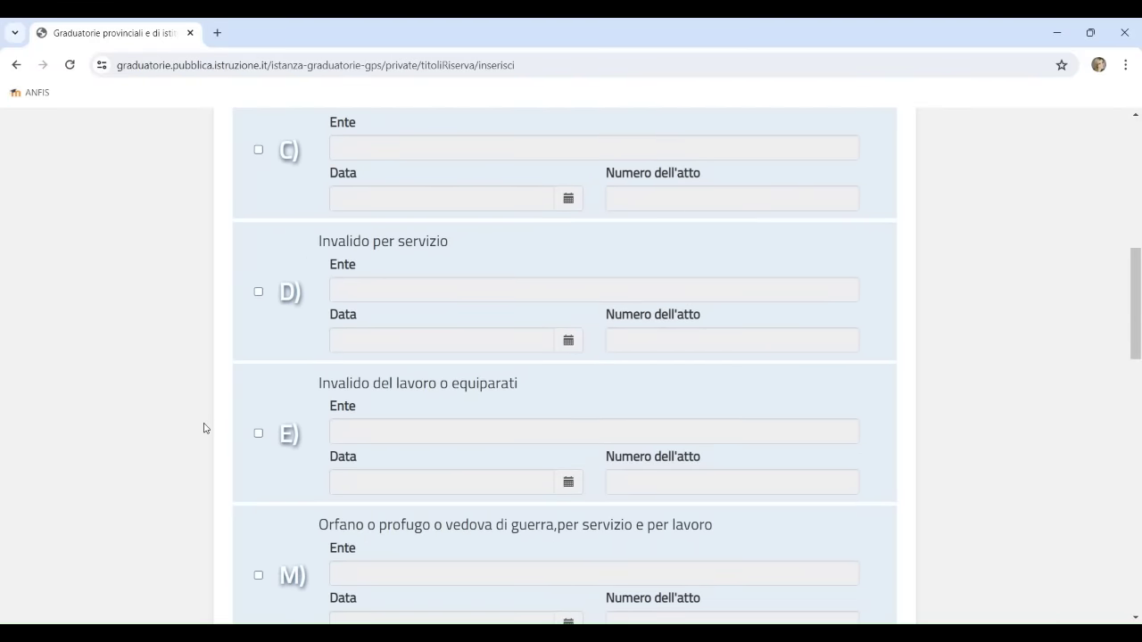
pyautogui.scroll(-5, 204, 428)
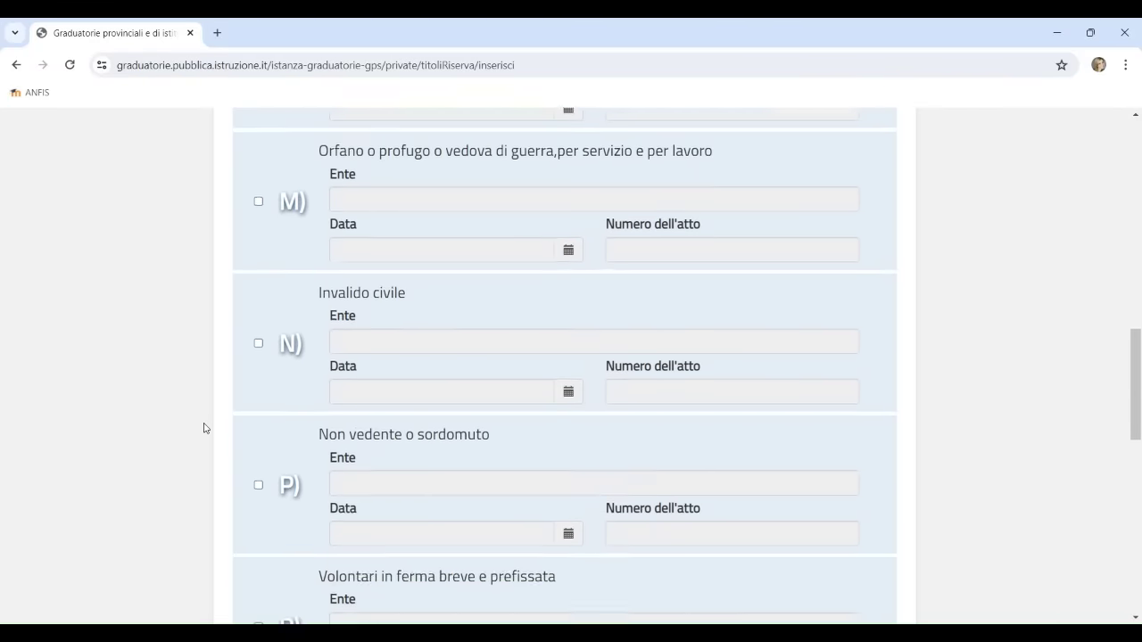
pyautogui.scroll(-1, 203, 428)
pyautogui.scroll(-4, 203, 428)
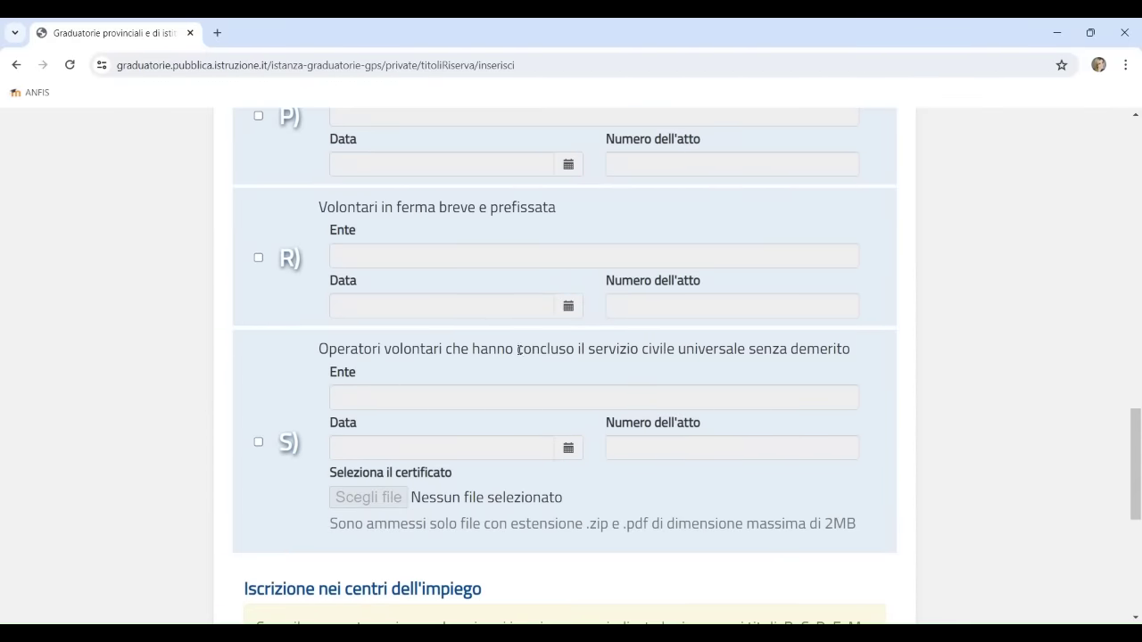
# Step: Check reserve title S for universal civil service volunteers and the employment-centre enrolment declarations, and go back without declaring any
pyautogui.moveTo(516, 349); pyautogui.dragTo(572, 373)
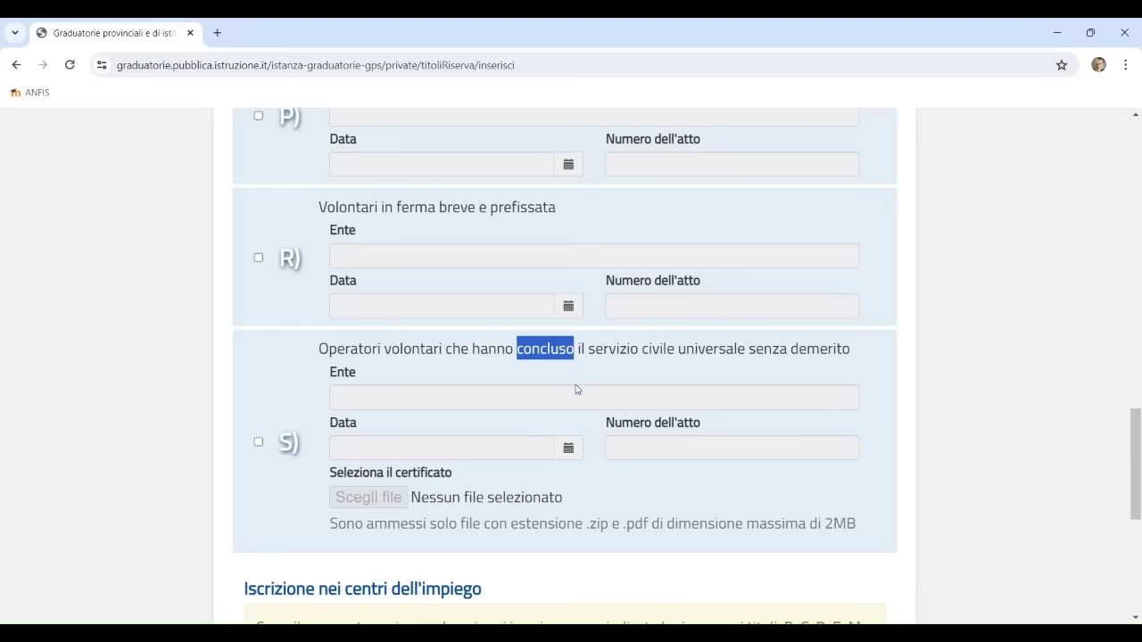
pyautogui.click(577, 389)
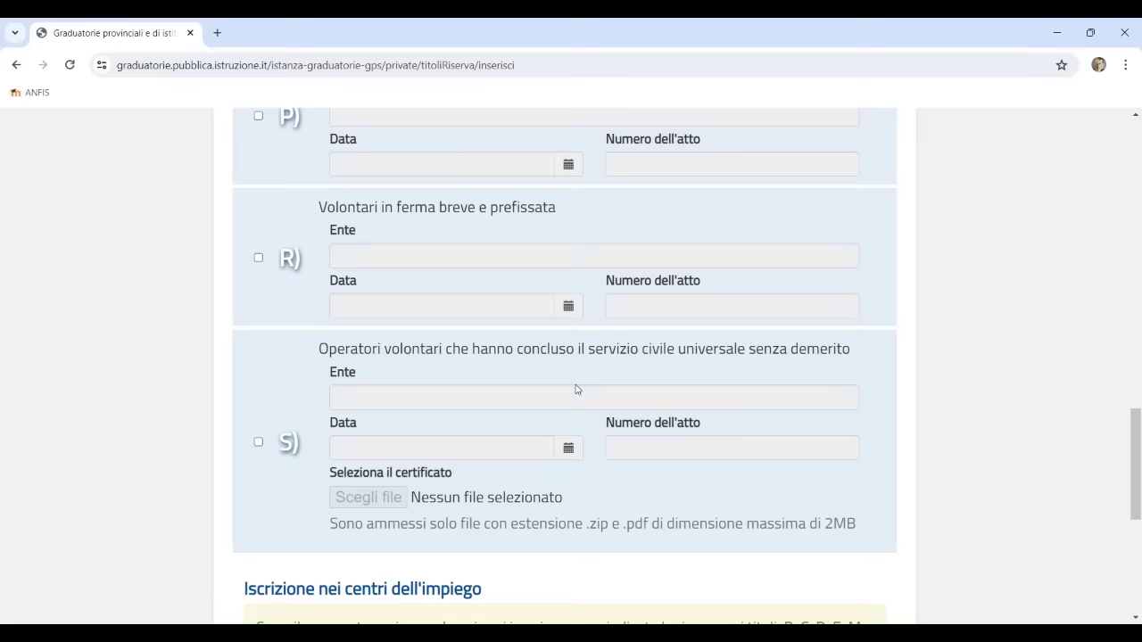
pyautogui.scroll(-4, 575, 390)
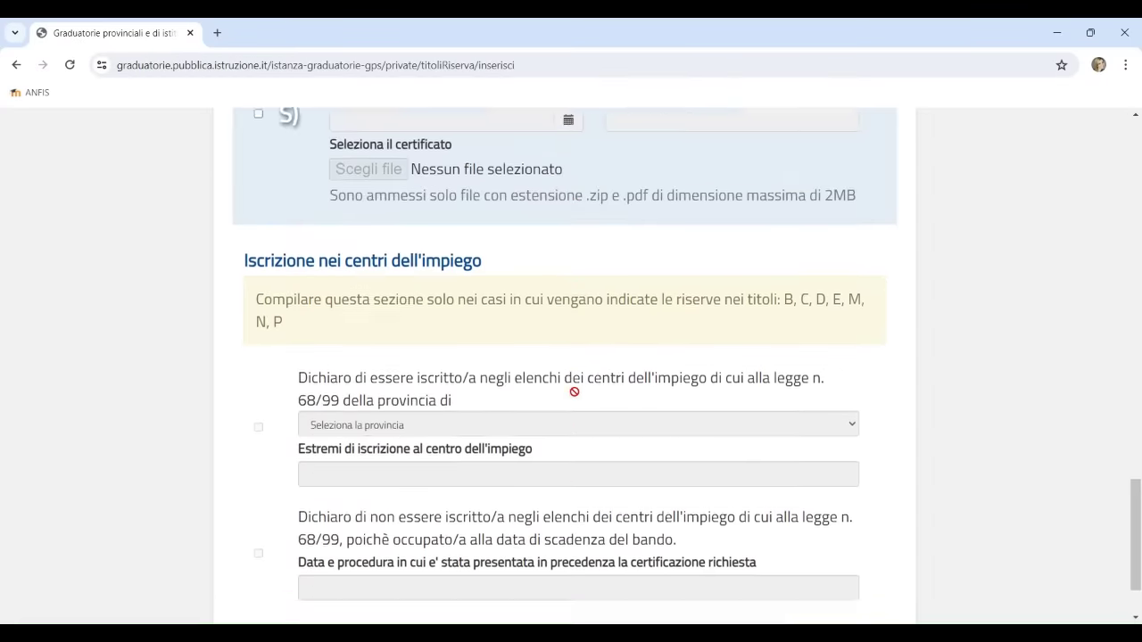
pyautogui.scroll(-2, 575, 392)
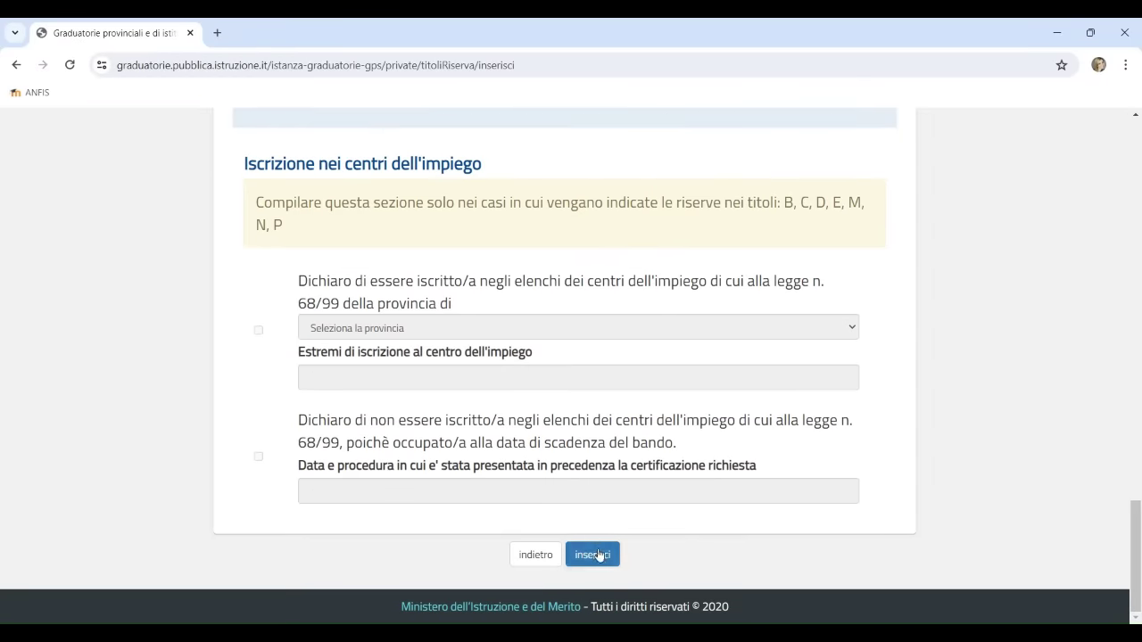
pyautogui.click(535, 555)
# Step: Open a new entry for the preference titles (Titoli di preferenza), examine categories A to N and return without declaring any
pyautogui.scroll(-4, 602, 484)
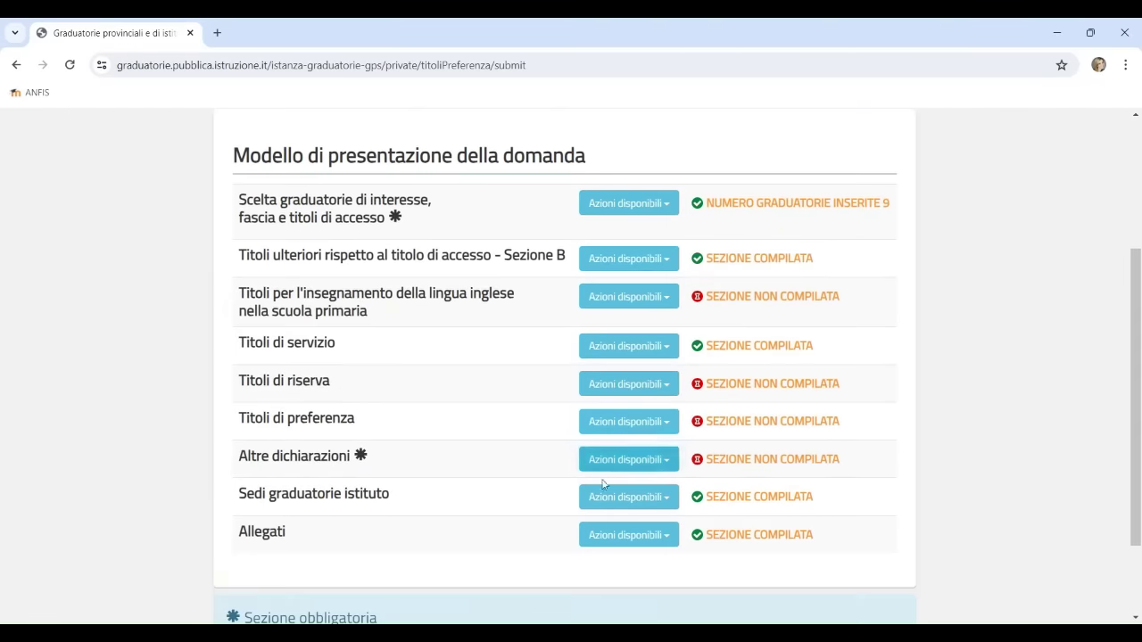
pyautogui.click(648, 423)
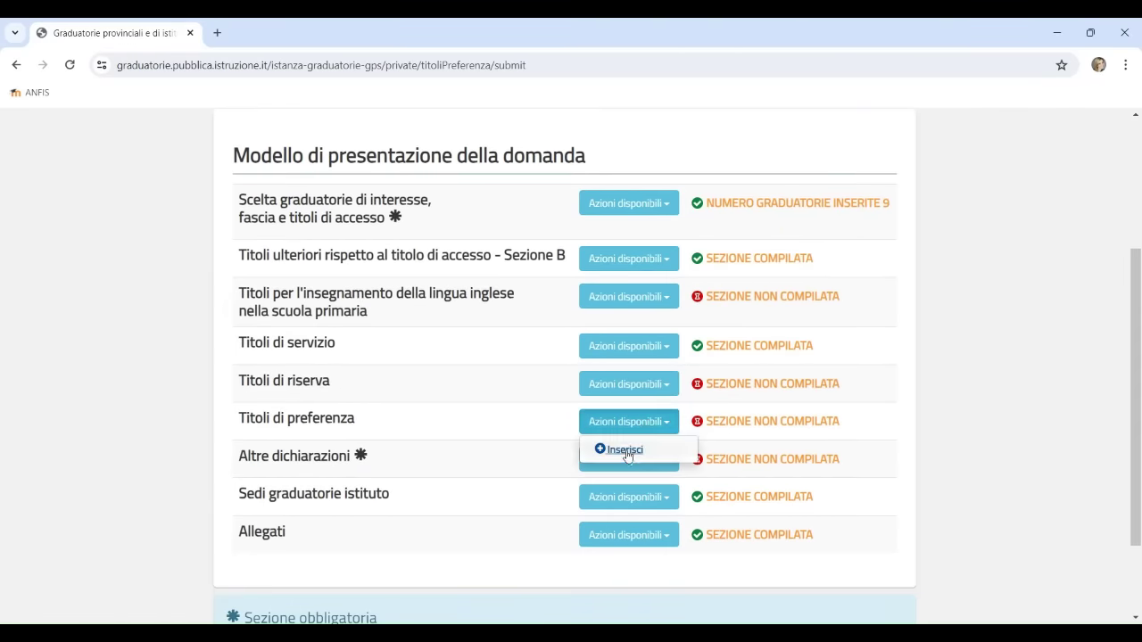
pyautogui.click(624, 450)
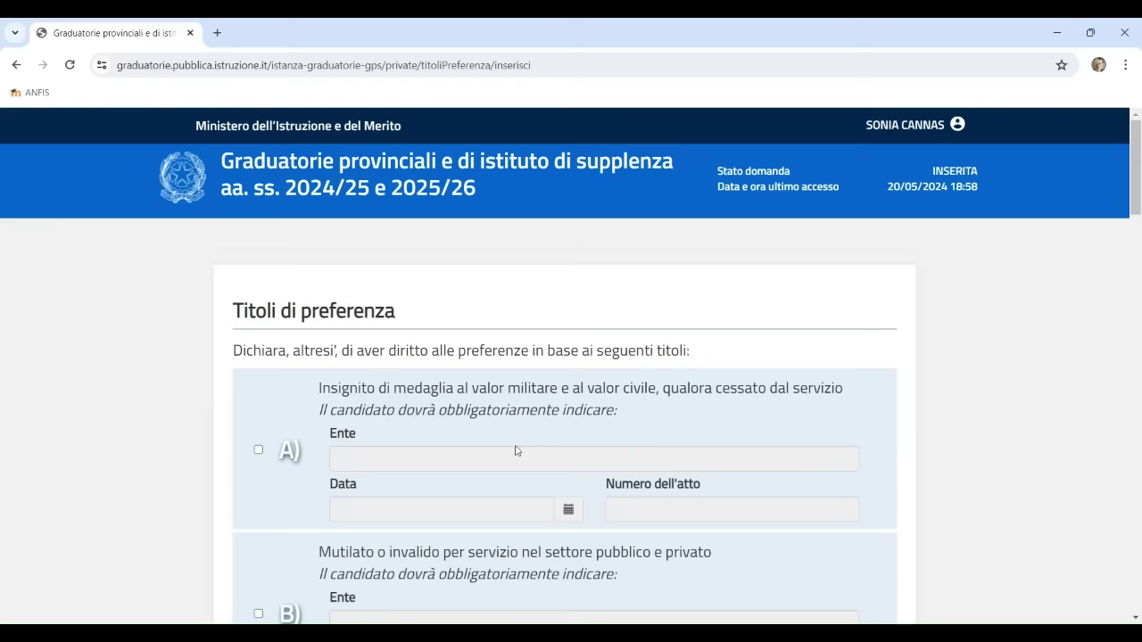
pyautogui.scroll(-2, 236, 468)
pyautogui.scroll(-4, 237, 468)
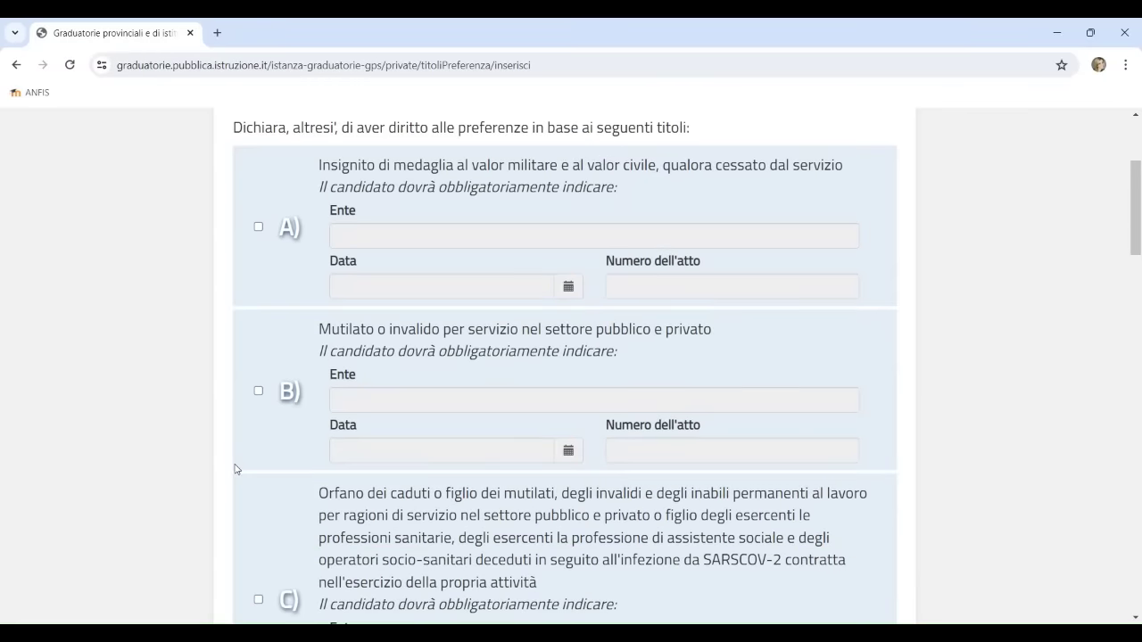
pyautogui.scroll(-3, 236, 469)
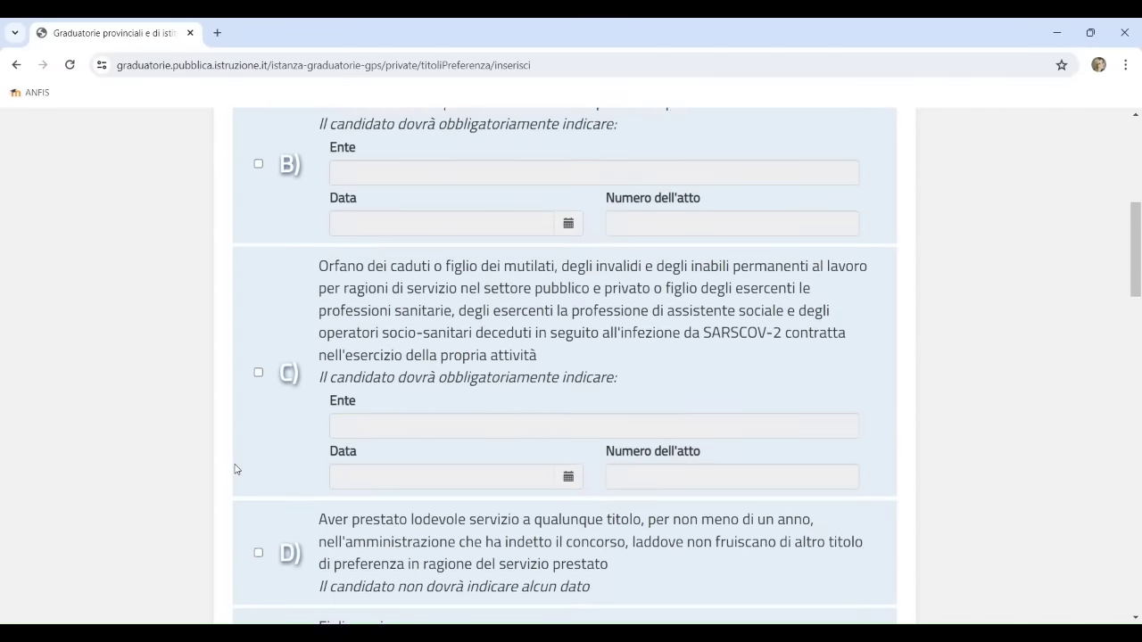
pyautogui.scroll(-4, 236, 469)
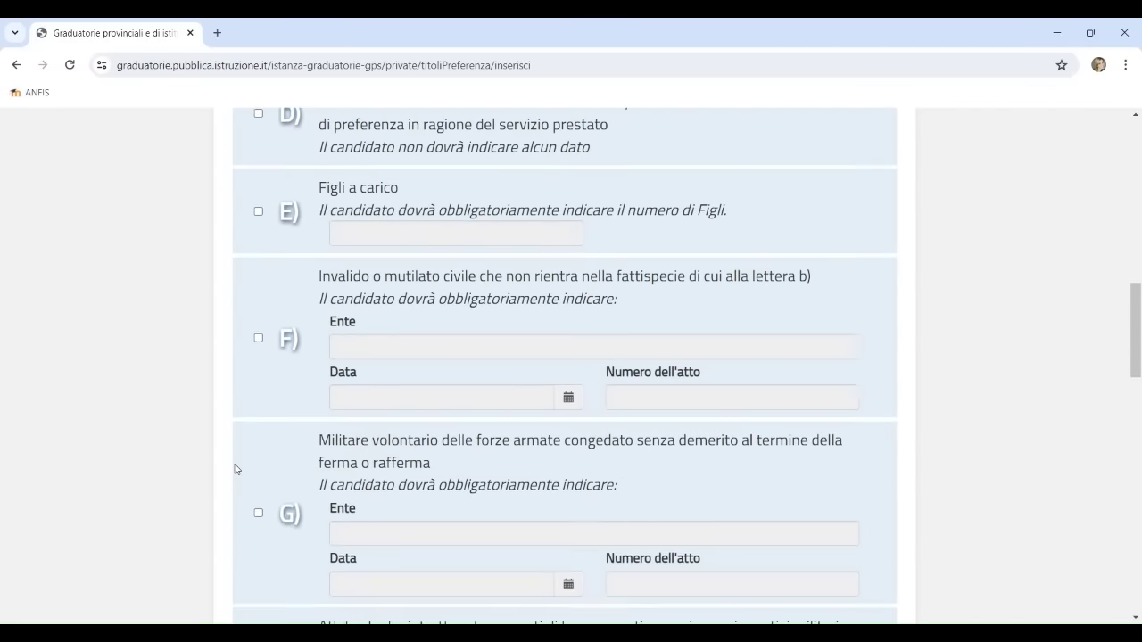
pyautogui.scroll(-8, 237, 468)
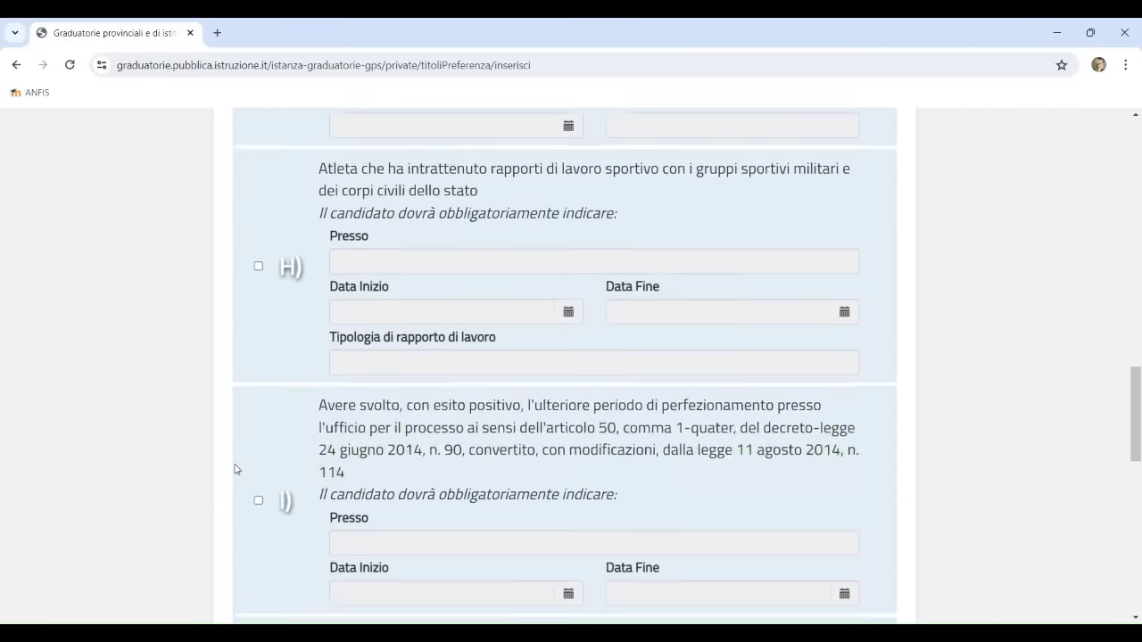
pyautogui.scroll(-4, 236, 469)
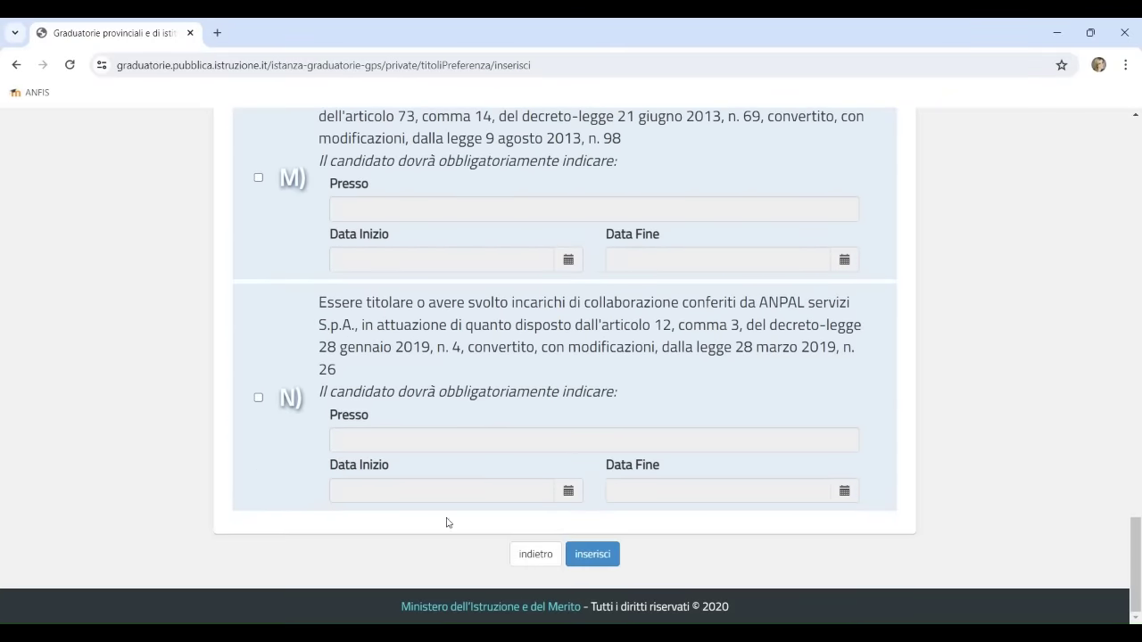
pyautogui.click(592, 555)
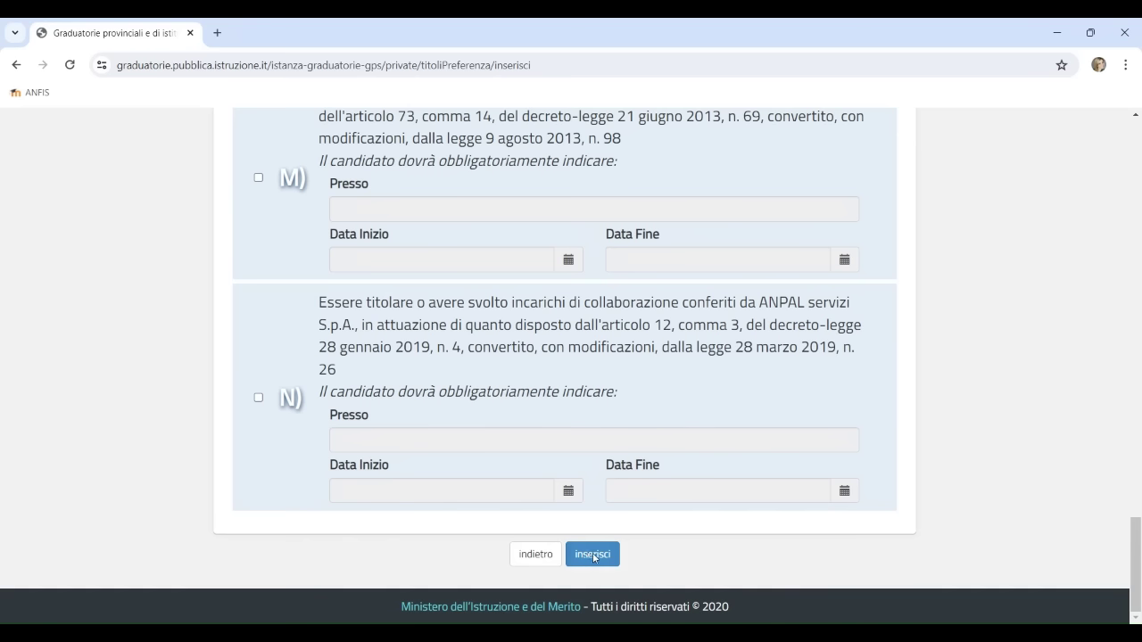
pyautogui.click(535, 554)
# Step: Start filling in Altre dichiarazioni and check the declarations on general requirements, electoral registration and absence of impediments
pyautogui.scroll(-3, 676, 424)
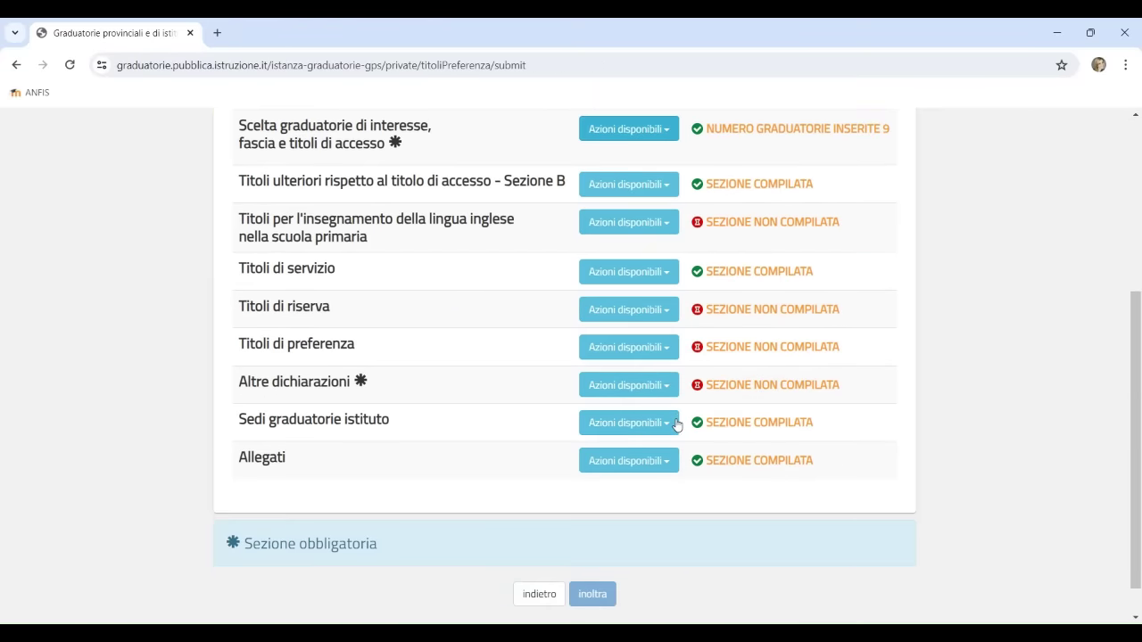
pyautogui.click(613, 393)
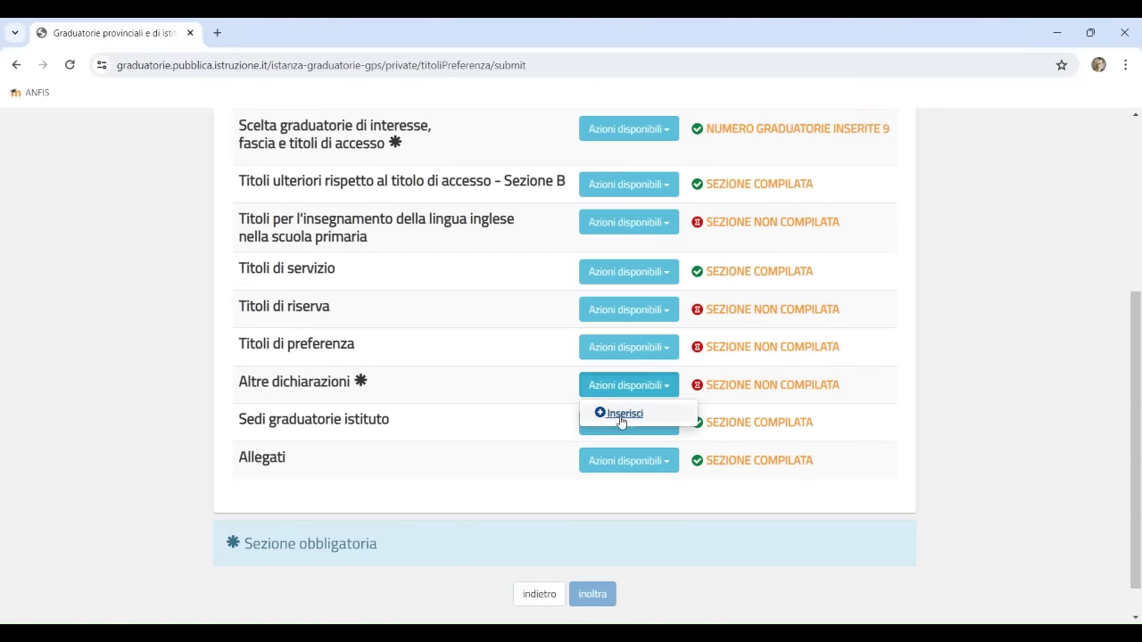
pyautogui.click(622, 413)
pyautogui.scroll(-3, 674, 420)
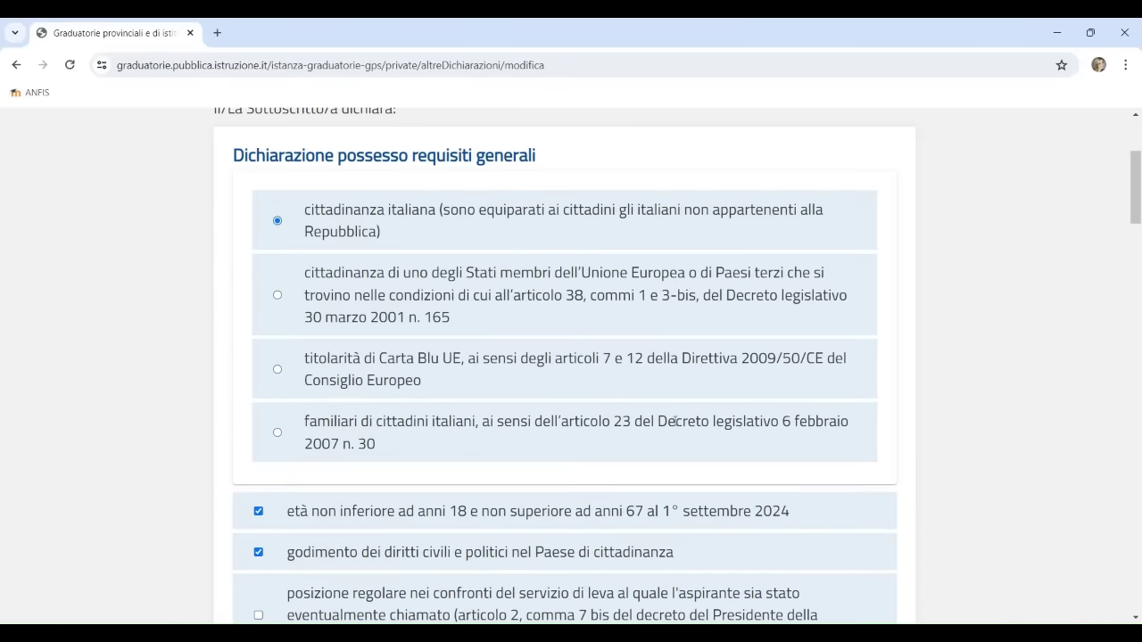
pyautogui.scroll(-3, 675, 420)
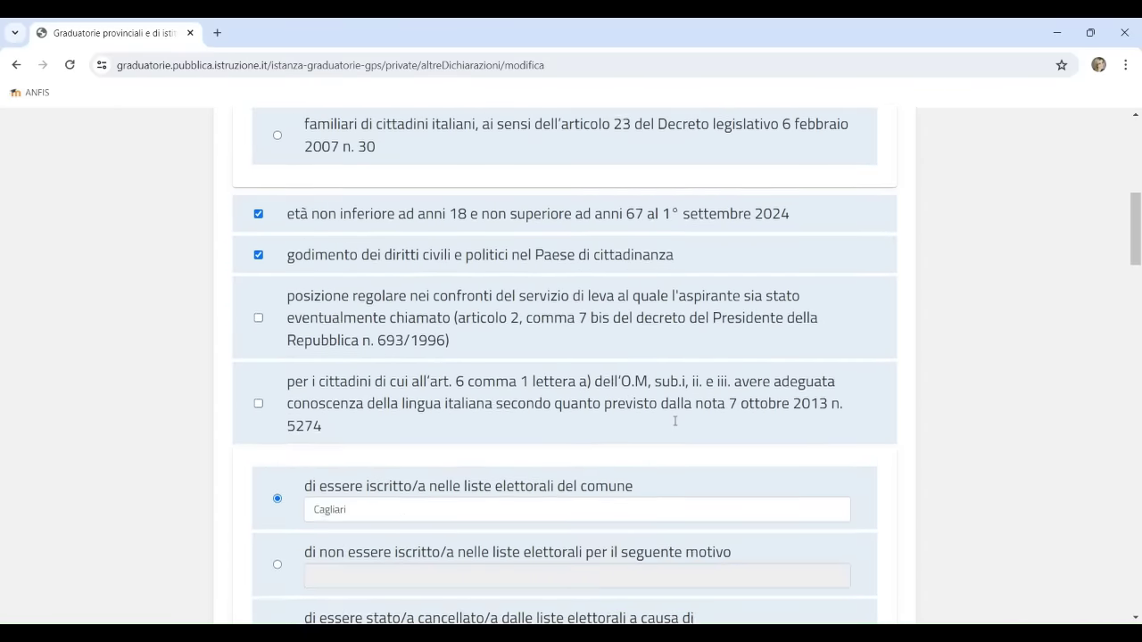
pyautogui.scroll(-5, 674, 421)
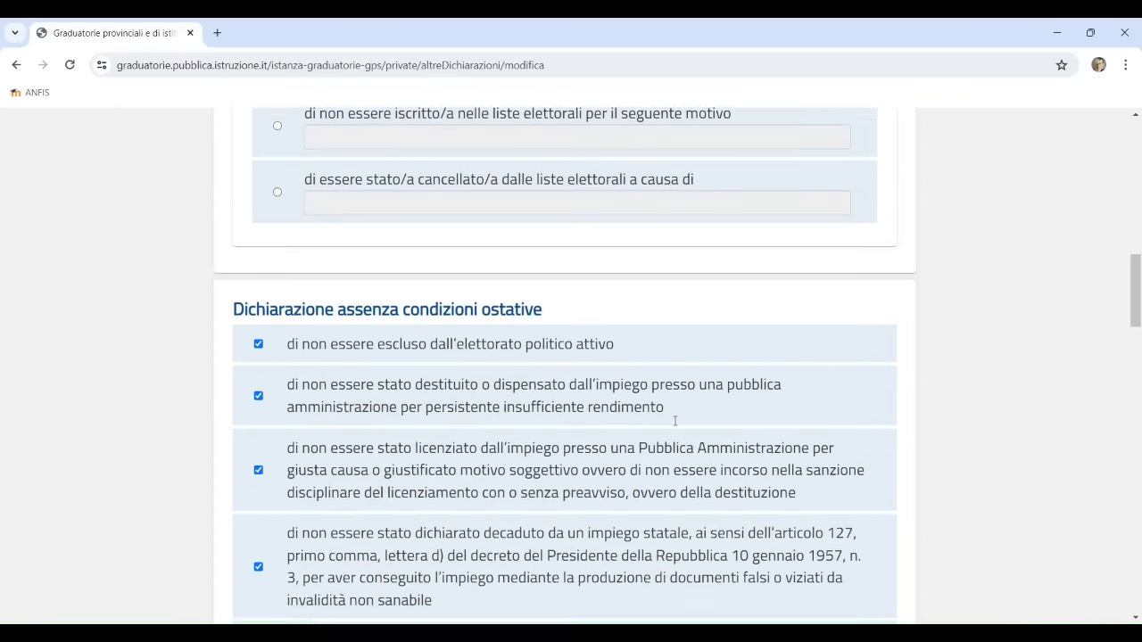
pyautogui.scroll(-2, 675, 420)
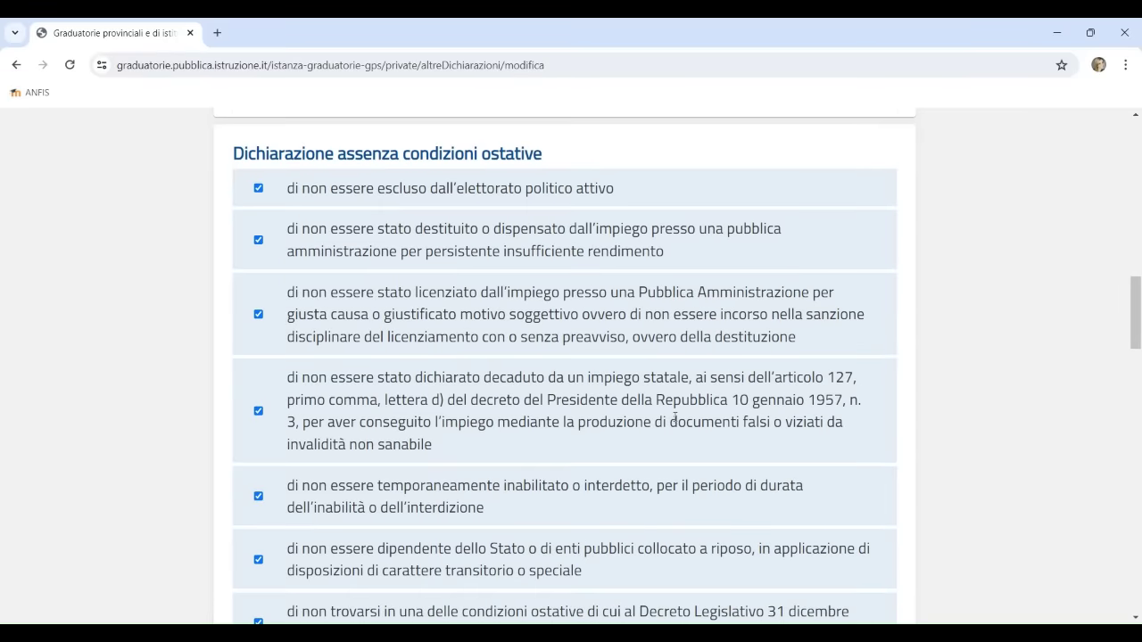
pyautogui.scroll(-1, 675, 420)
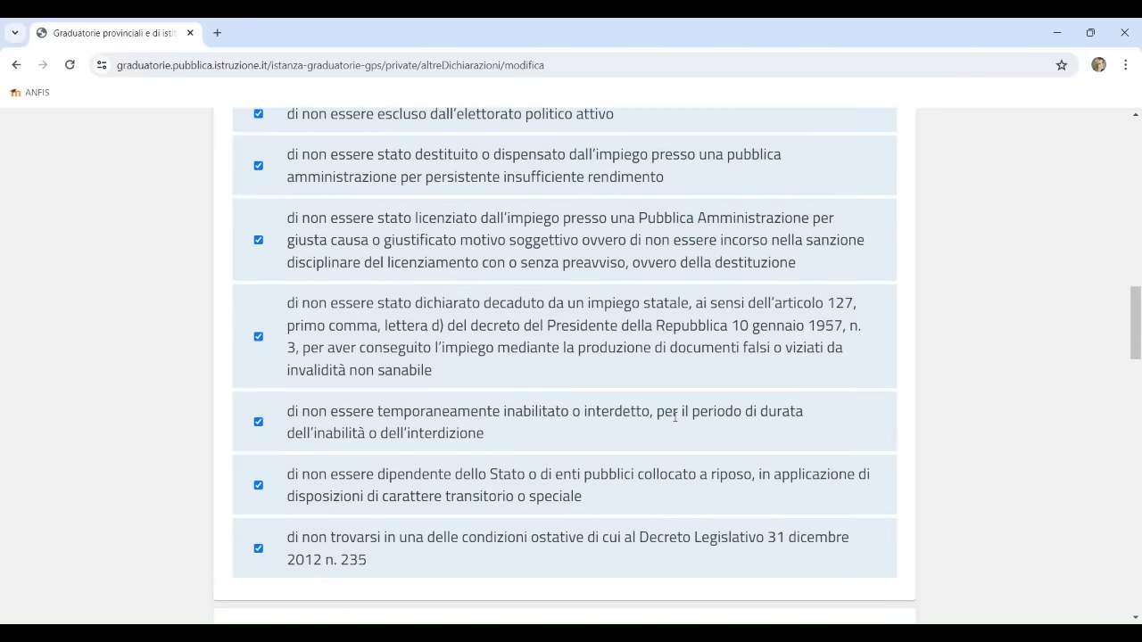
# Step: Check the declarations on disciplinary suspension and on awareness of the verification of admission requirements
pyautogui.scroll(-4, 674, 417)
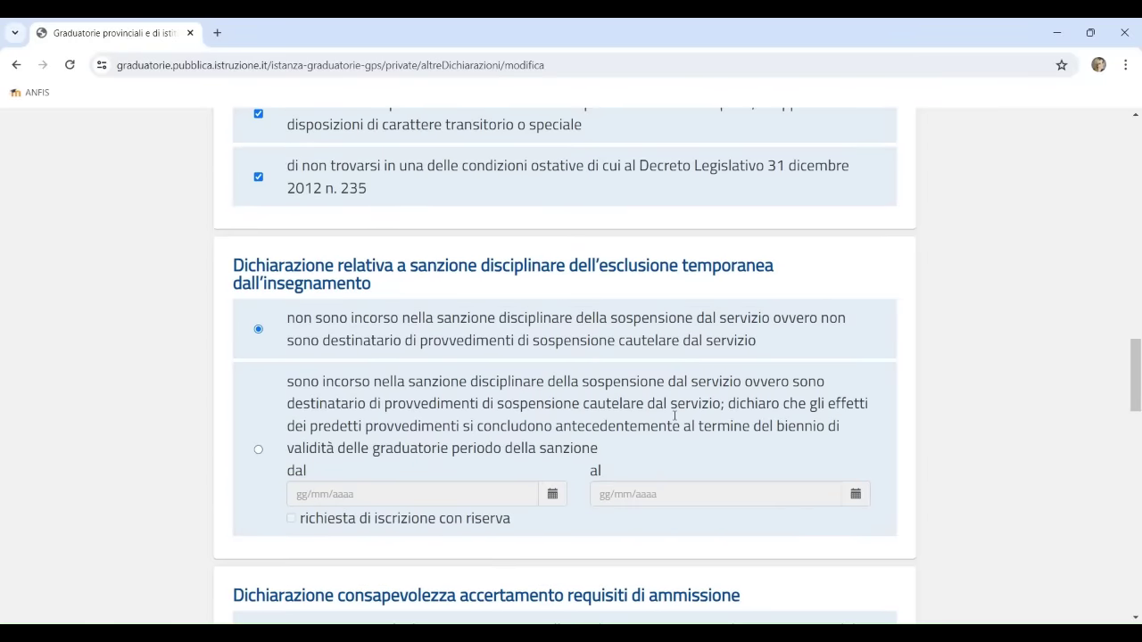
pyautogui.scroll(-1, 674, 417)
pyautogui.scroll(-2, 673, 415)
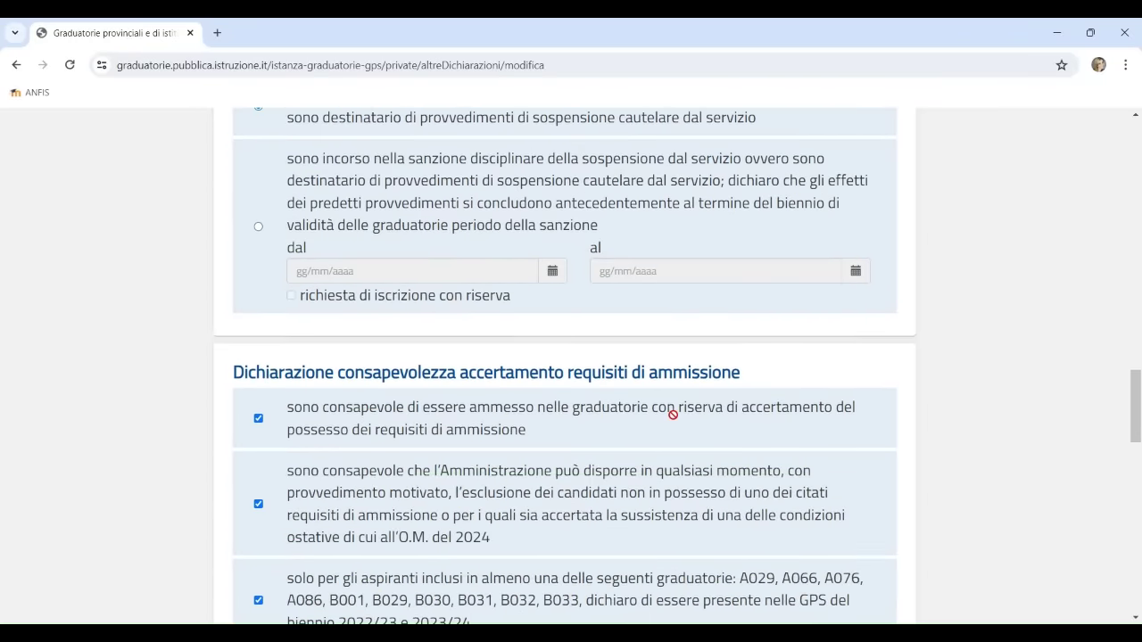
pyautogui.scroll(-2, 671, 417)
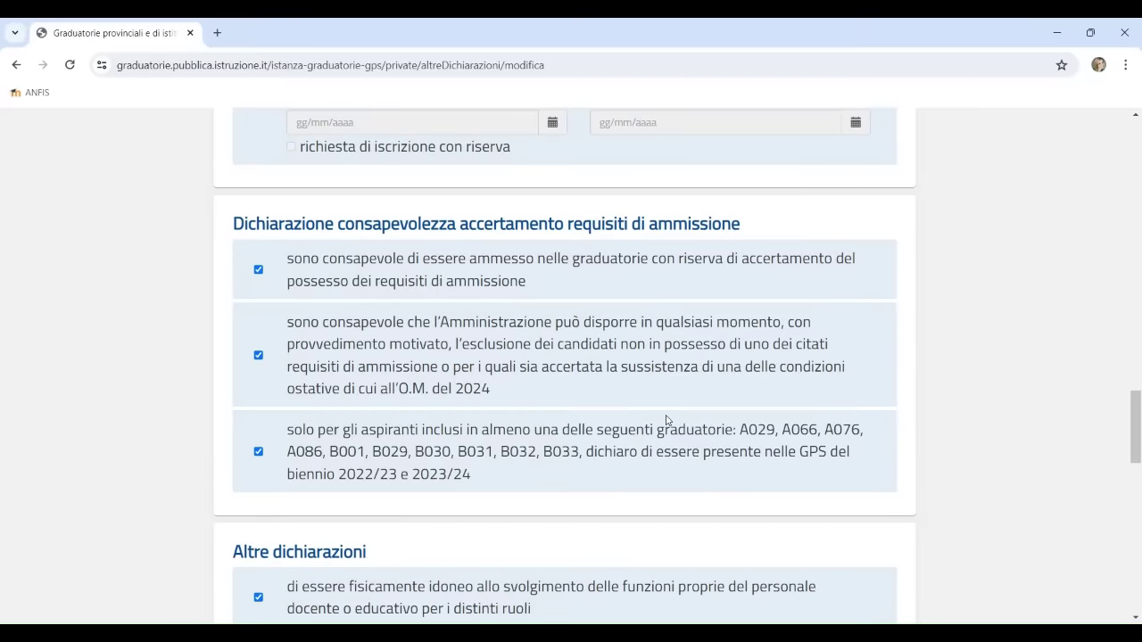
pyautogui.scroll(-1, 667, 419)
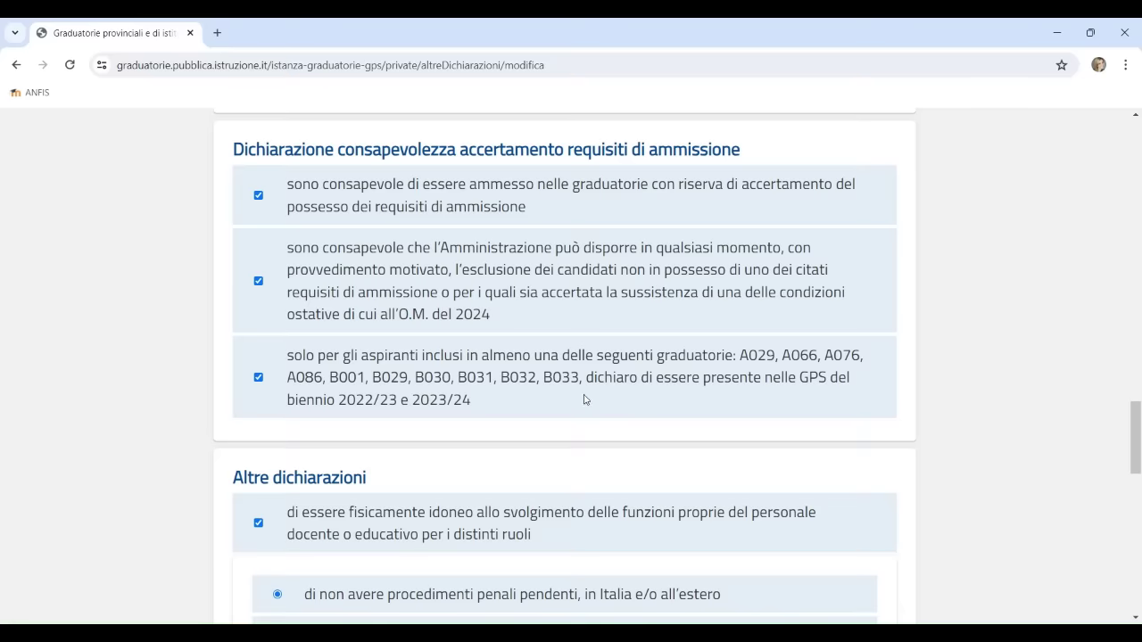
# Step: Check the declarations on criminal proceedings, convictions, dismissal from service and privacy consent, and save the Altre dichiarazioni section
pyautogui.scroll(-3, 546, 405)
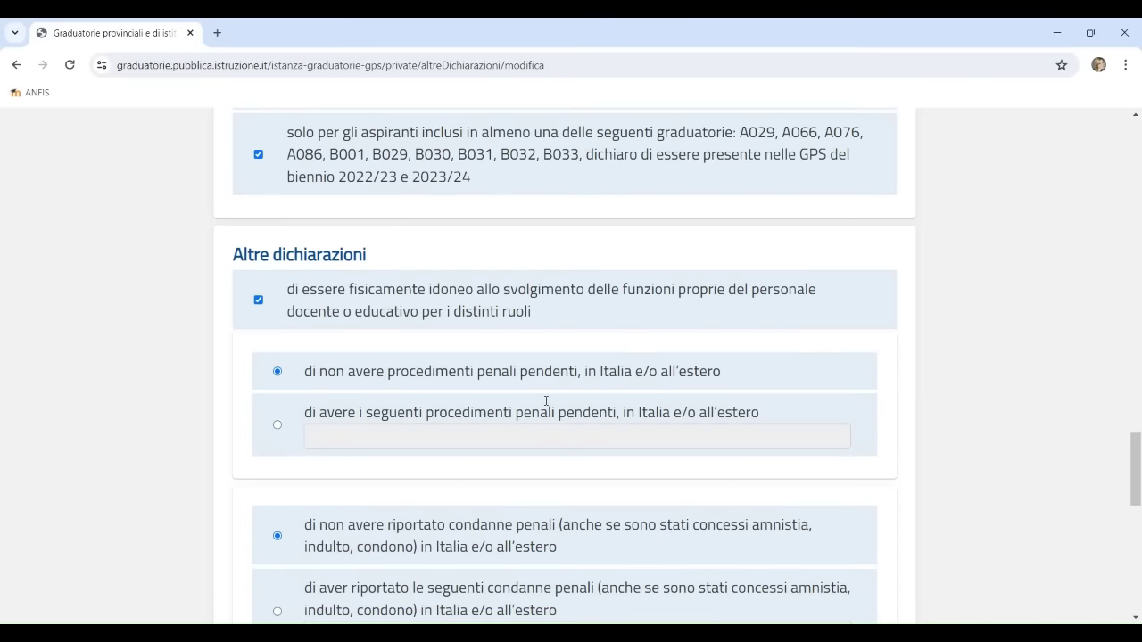
pyautogui.scroll(-4, 546, 401)
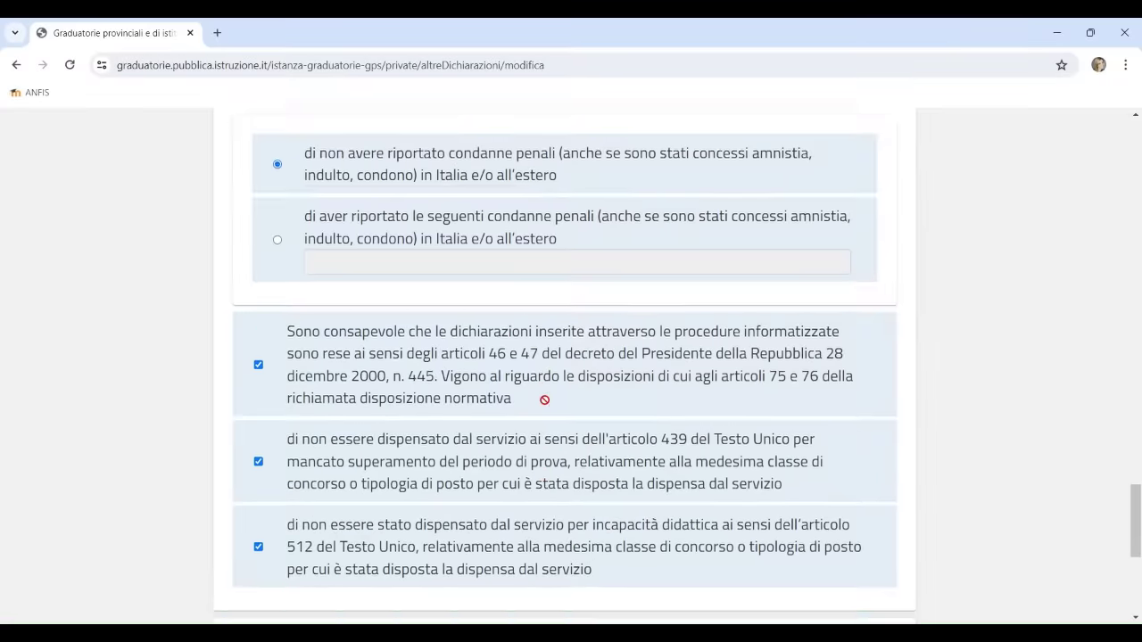
pyautogui.scroll(-4, 544, 400)
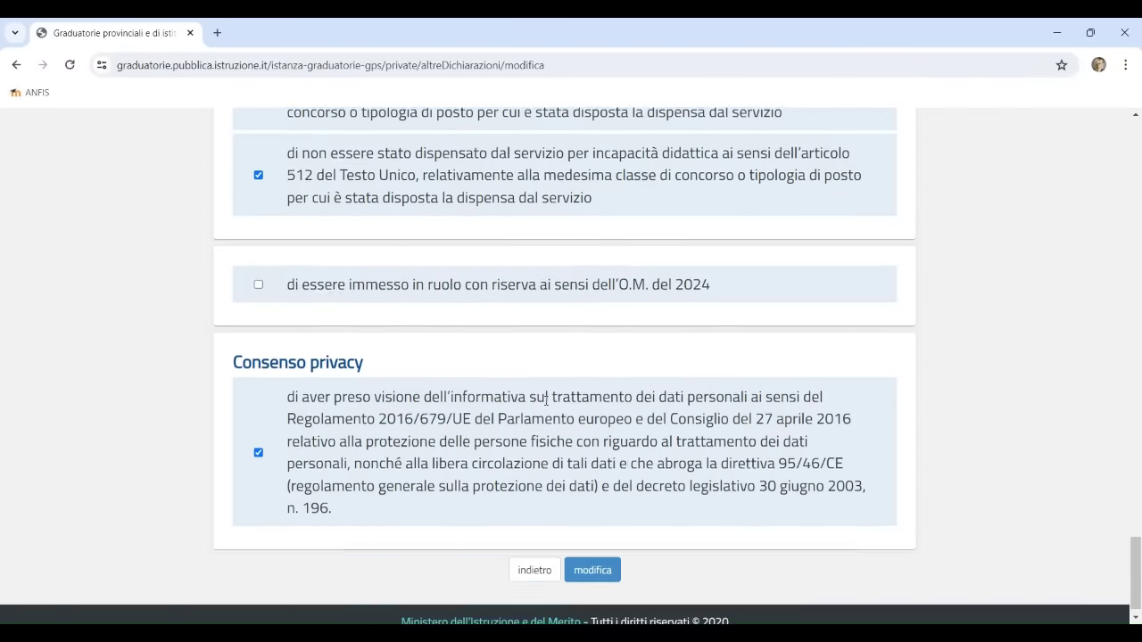
pyautogui.scroll(-1, 546, 400)
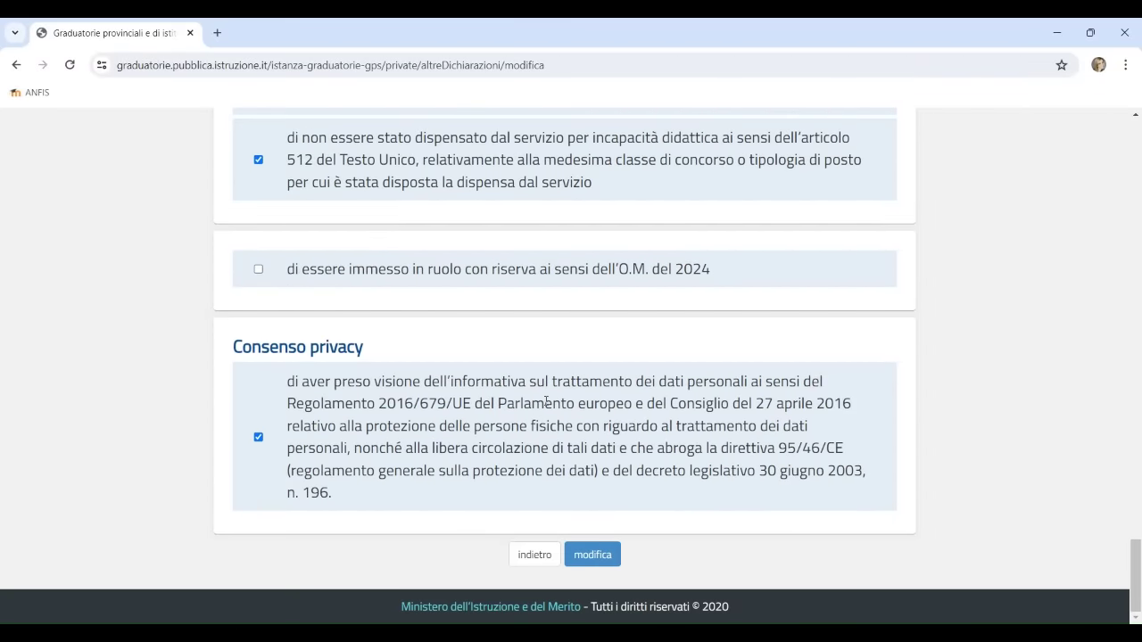
pyautogui.click(582, 555)
# Step: Open the Sedi graduatorie istituto section for editing
pyautogui.scroll(-3, 673, 424)
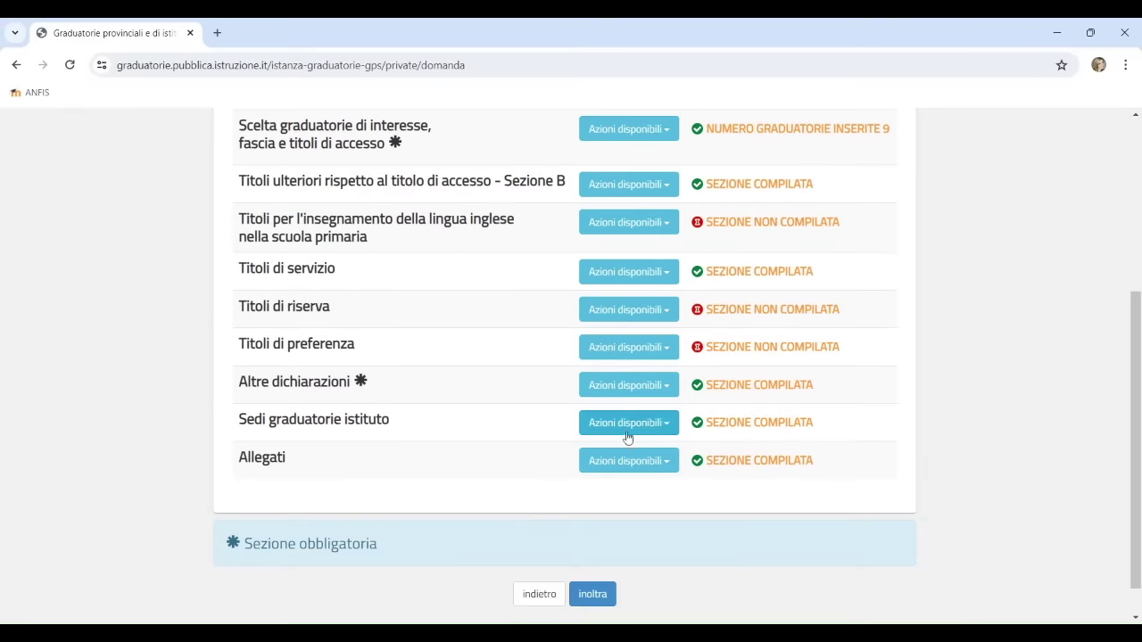
pyautogui.click(609, 425)
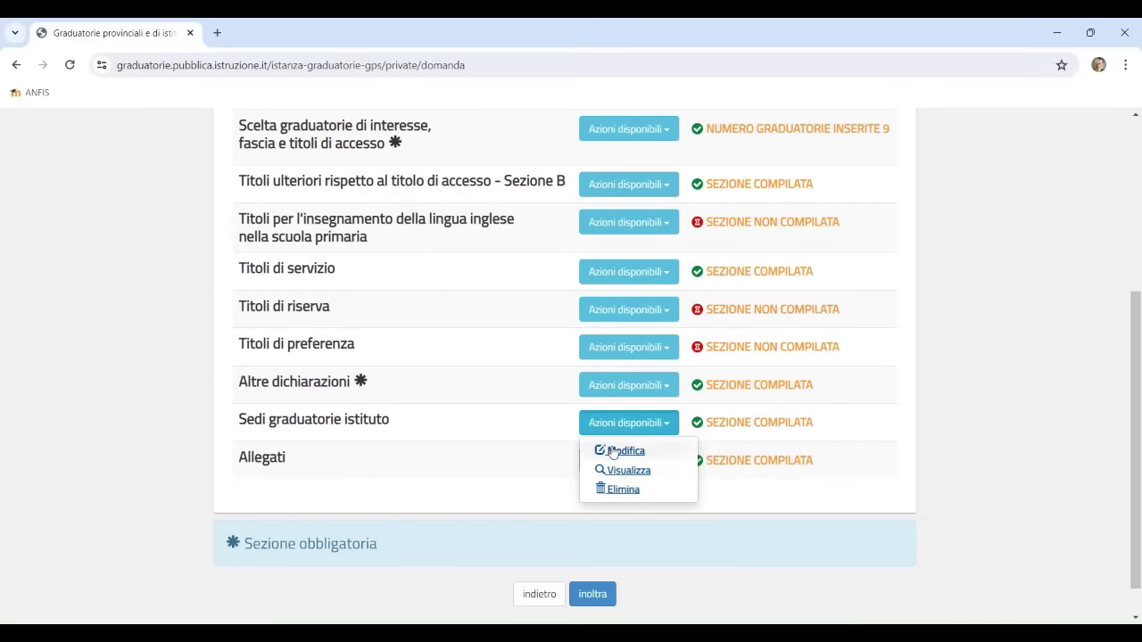
pyautogui.click(612, 452)
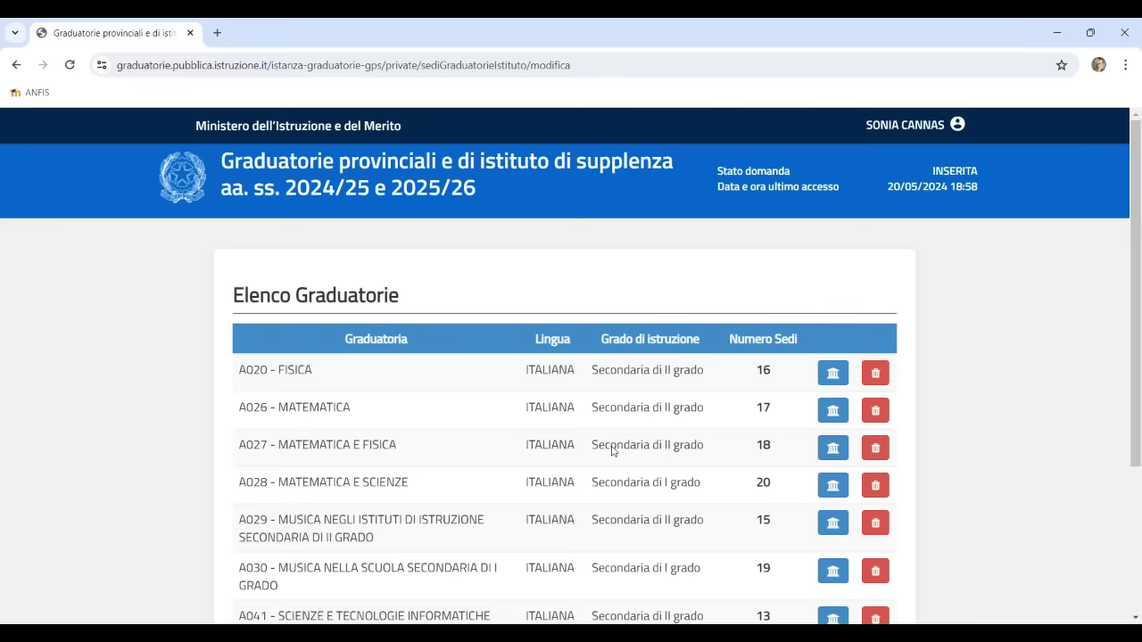